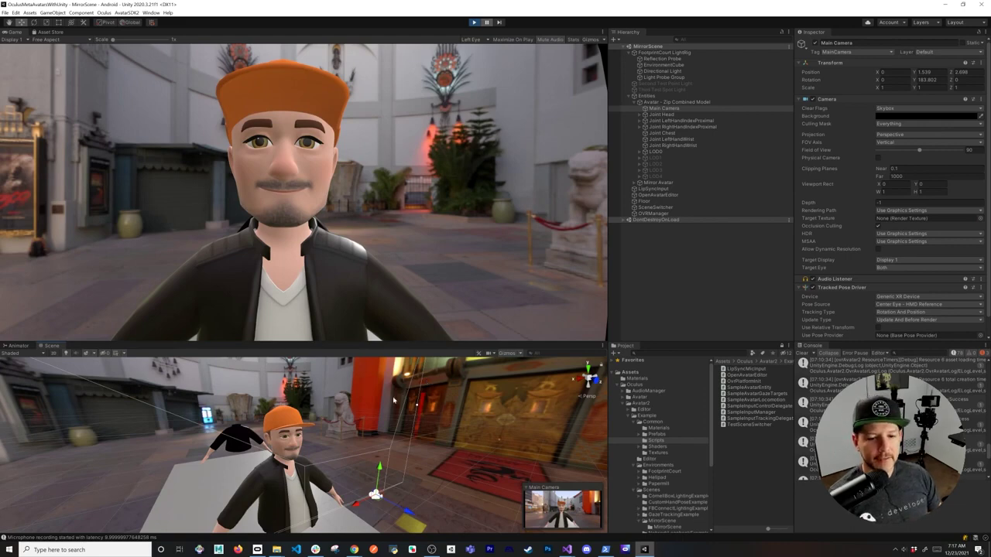
left_click_drag(347, 422, 370, 414, "alt")
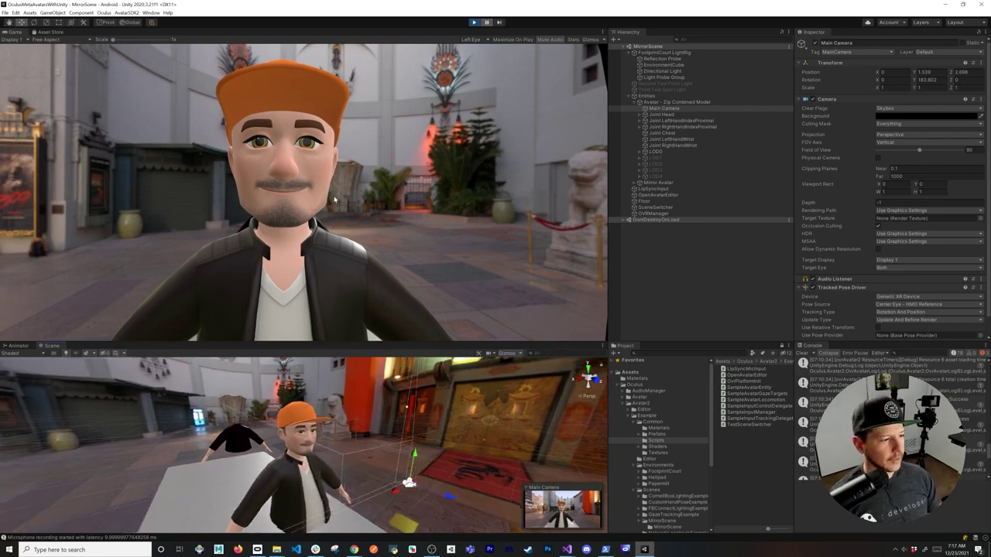
left_click_drag(336, 429, 295, 433, "alt")
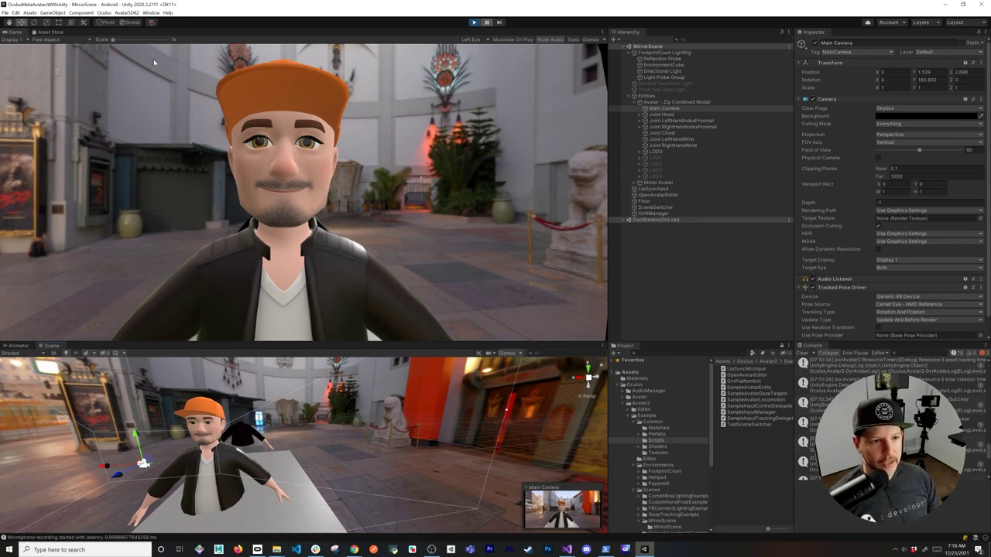
Open the Oculus Platform settings for editing in the Inspector
left_click(105, 13)
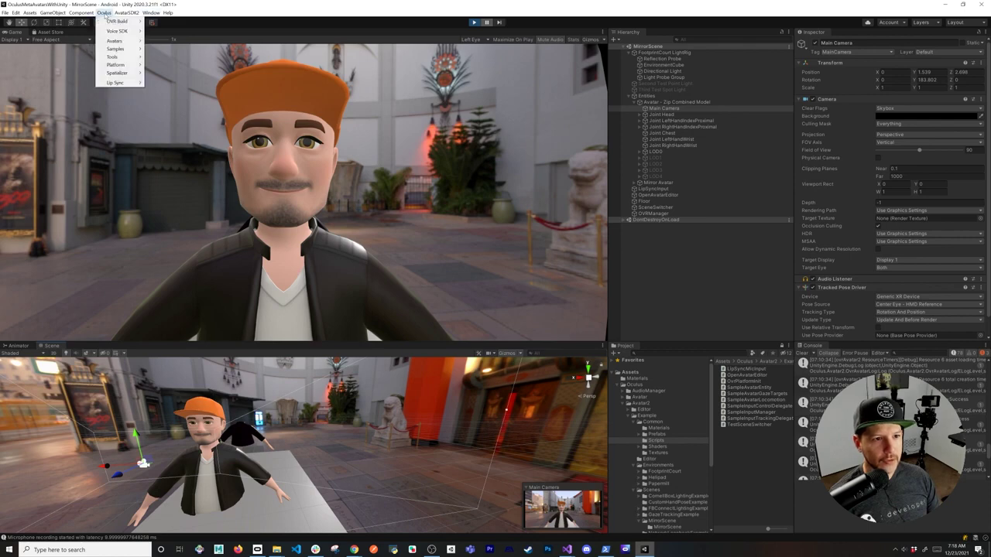
mouse_move(116, 66)
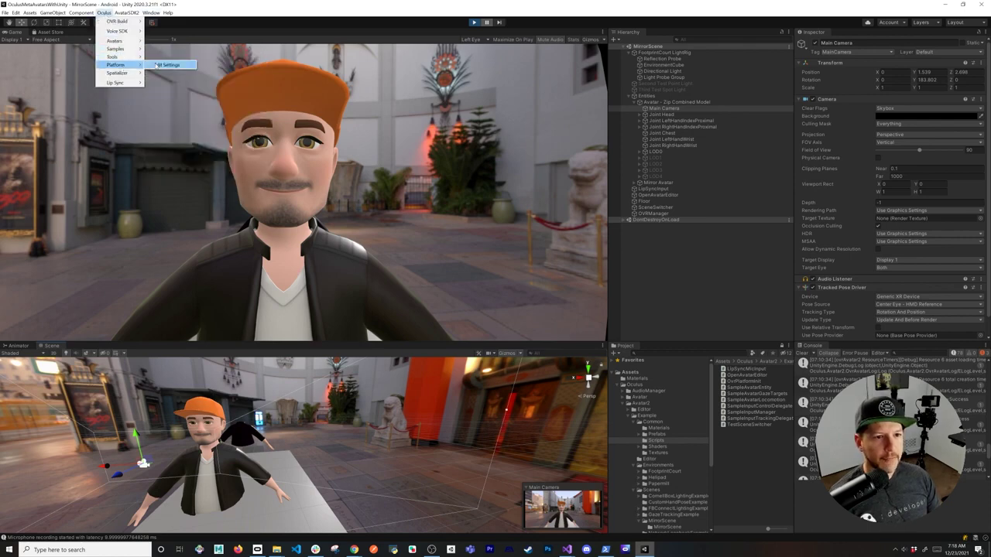
left_click(166, 65)
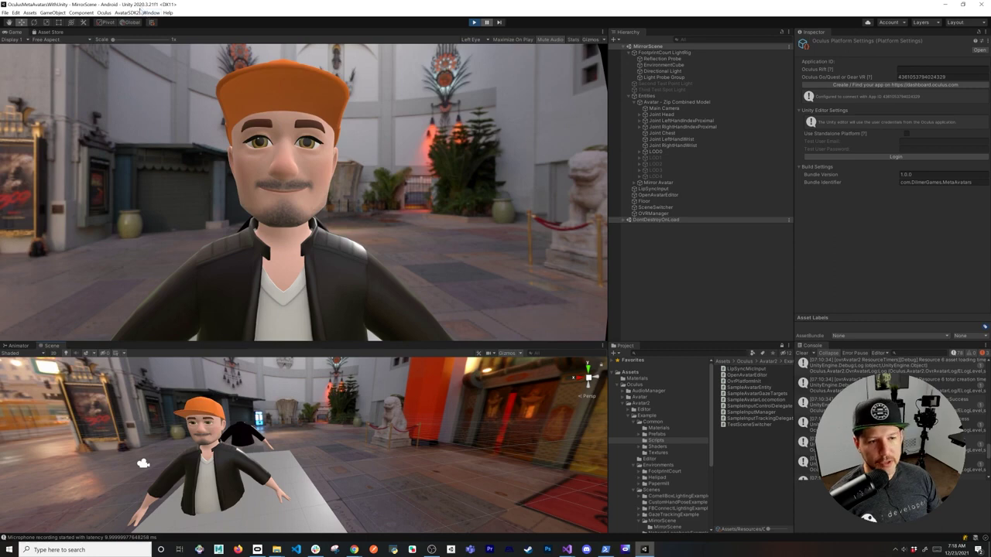
Look up the Oculus Integration package among My Assets in the Package Manager, and close the window
left_click(152, 12)
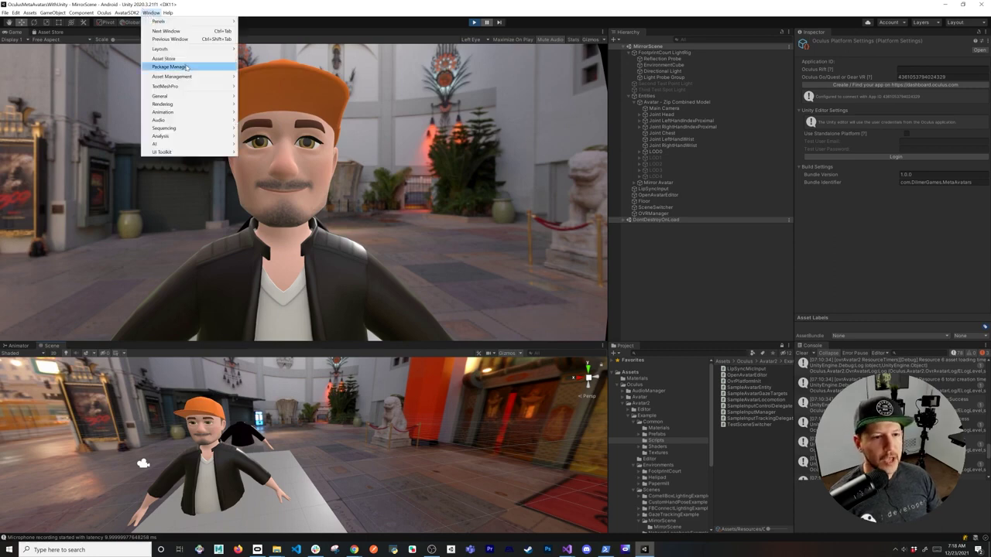
left_click(186, 67)
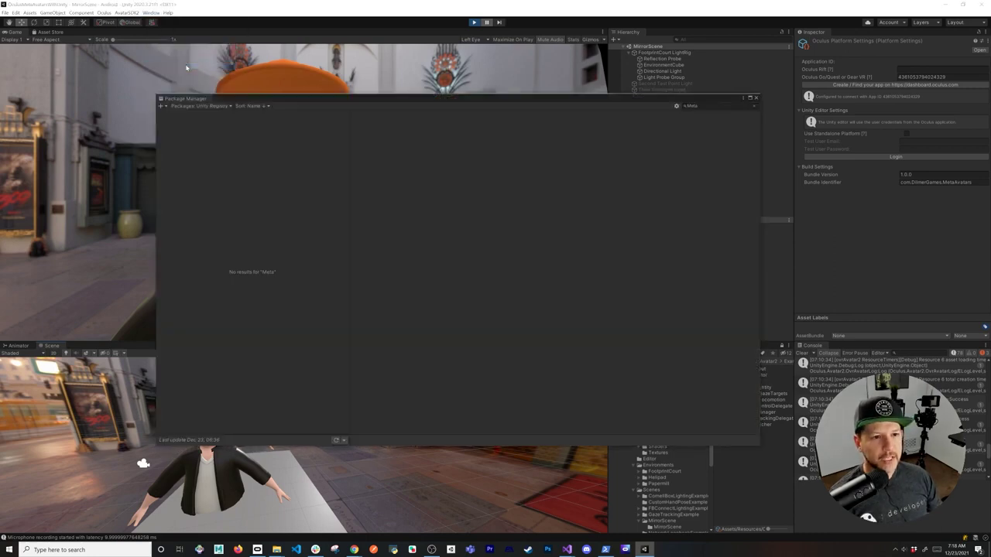
left_click(216, 106)
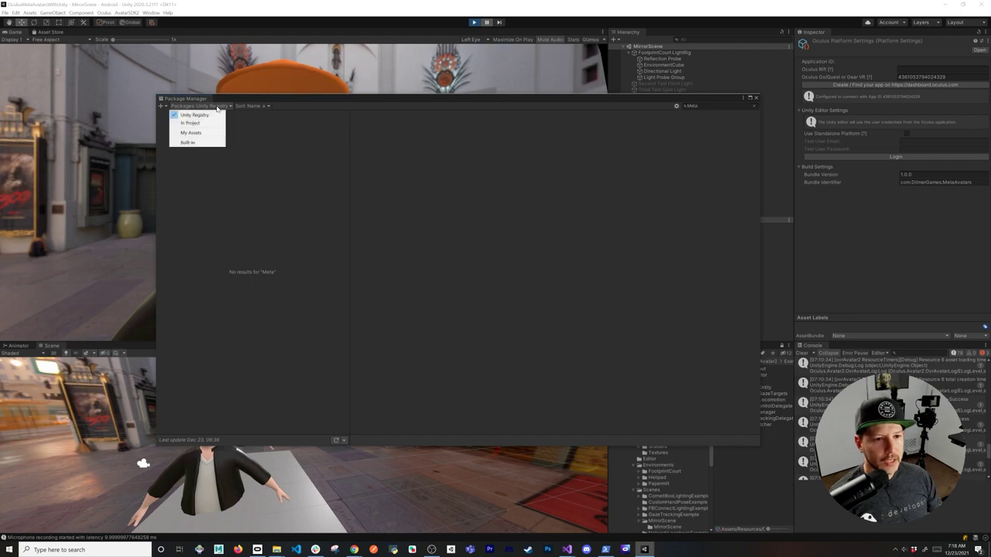
left_click(190, 132)
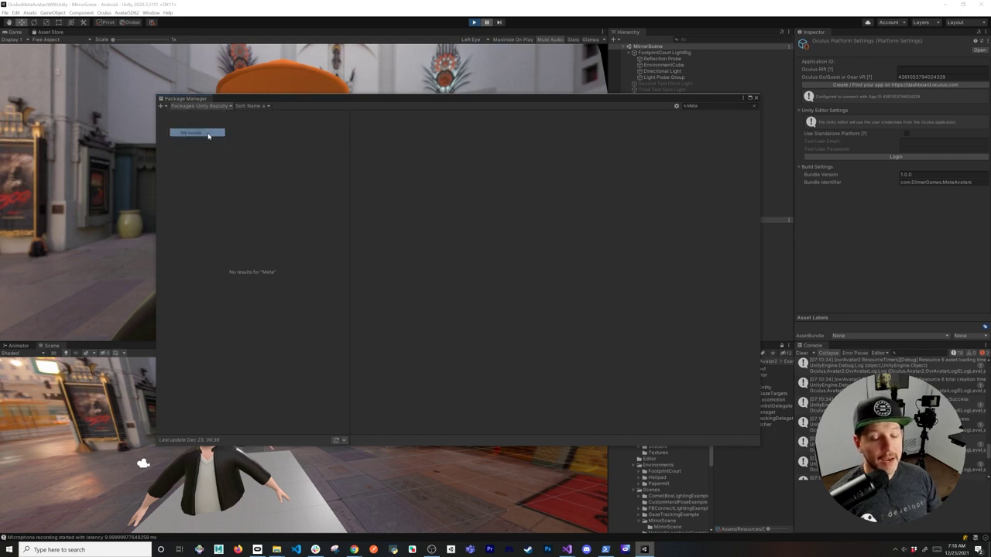
left_click(699, 106)
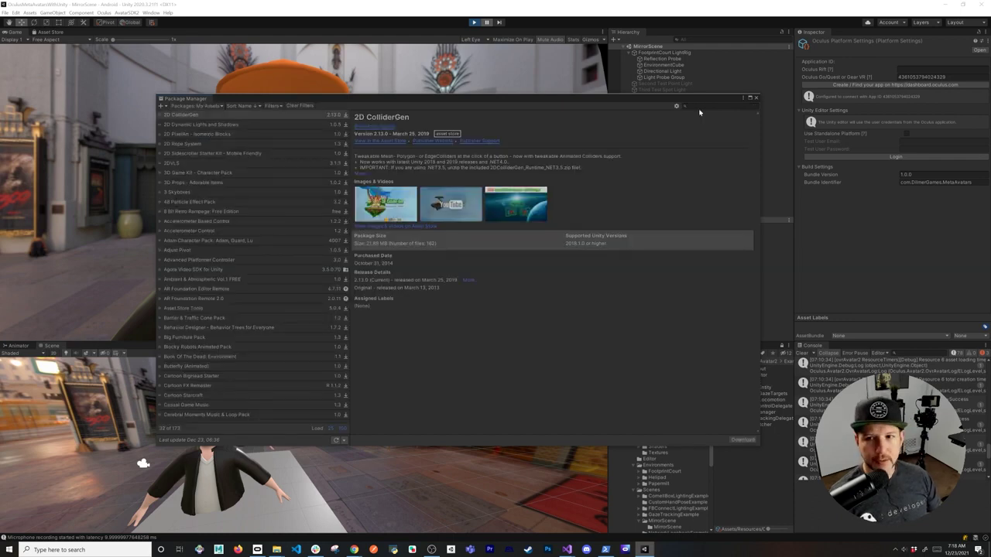
type("Ocul")
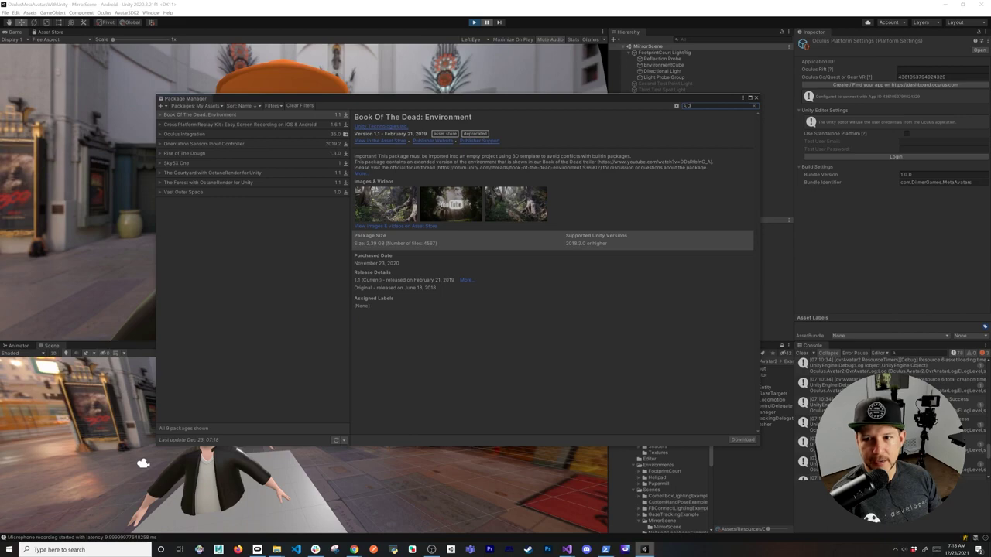
type("cul")
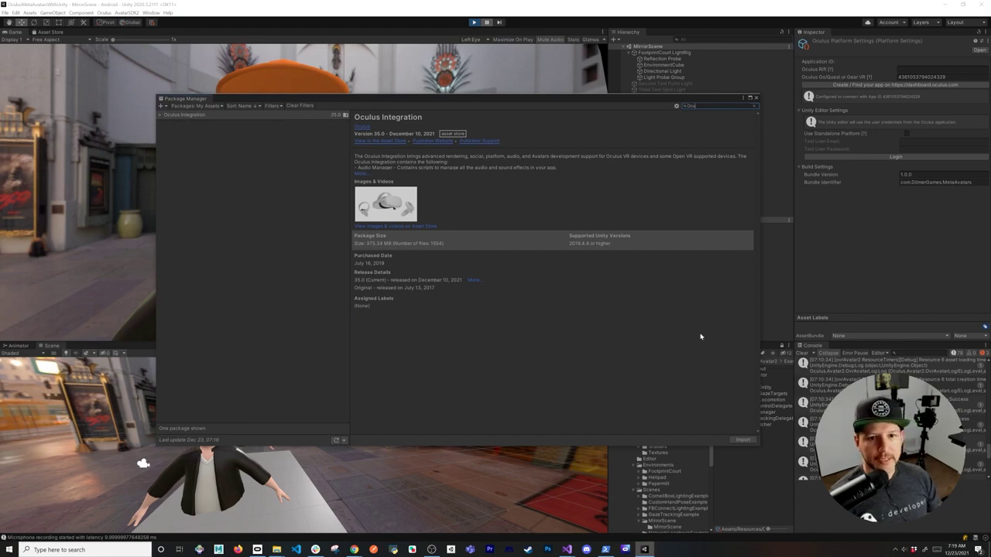
left_click(756, 97)
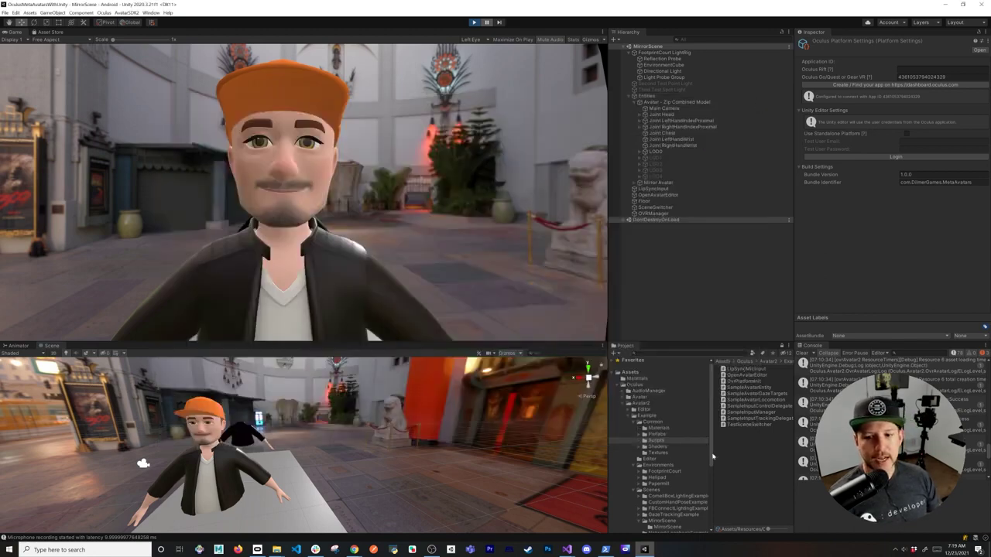
Examine the Avatar and Avatar2 folders inside the project's Oculus assets folder
left_click(628, 385)
left_click(623, 385)
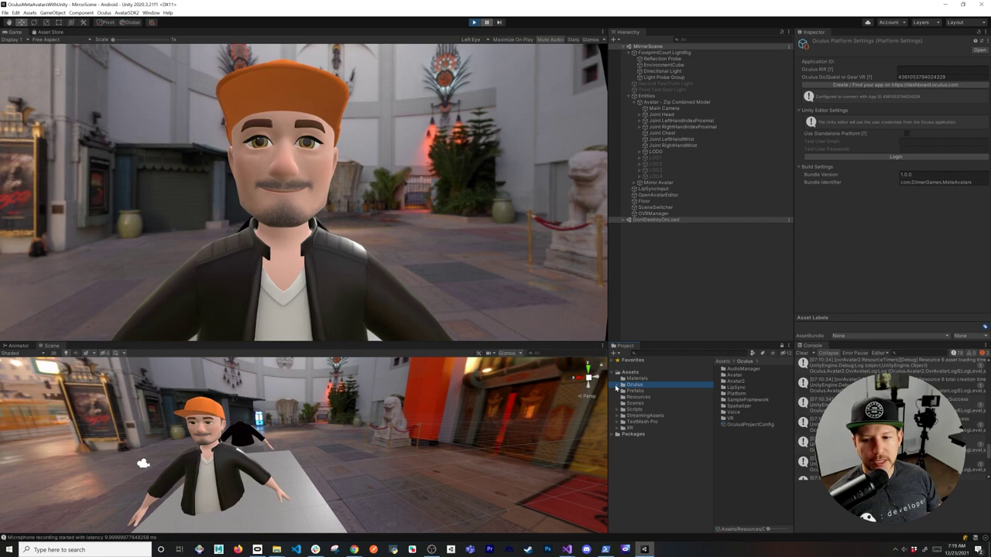
left_click(617, 385)
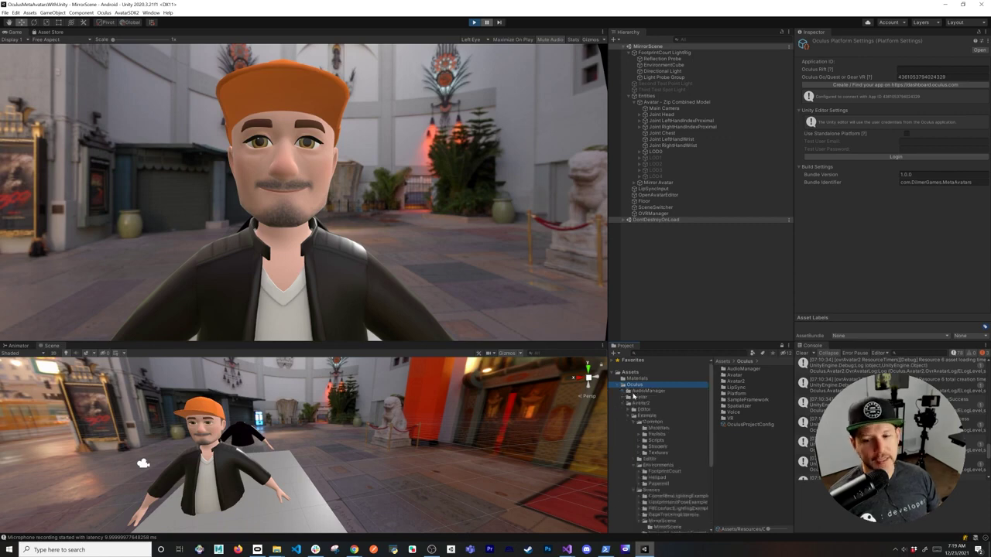
left_click(637, 404)
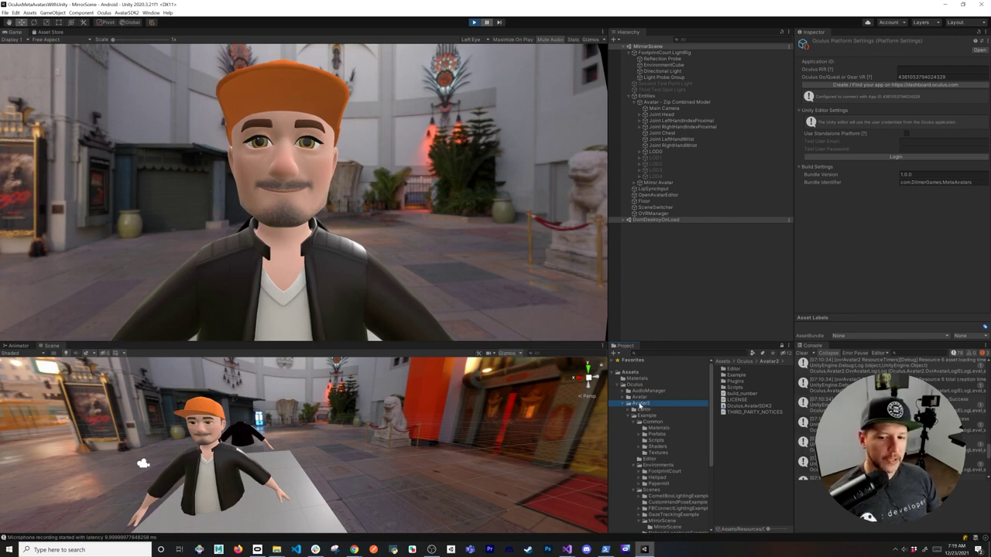
left_click(628, 404)
left_click(638, 398)
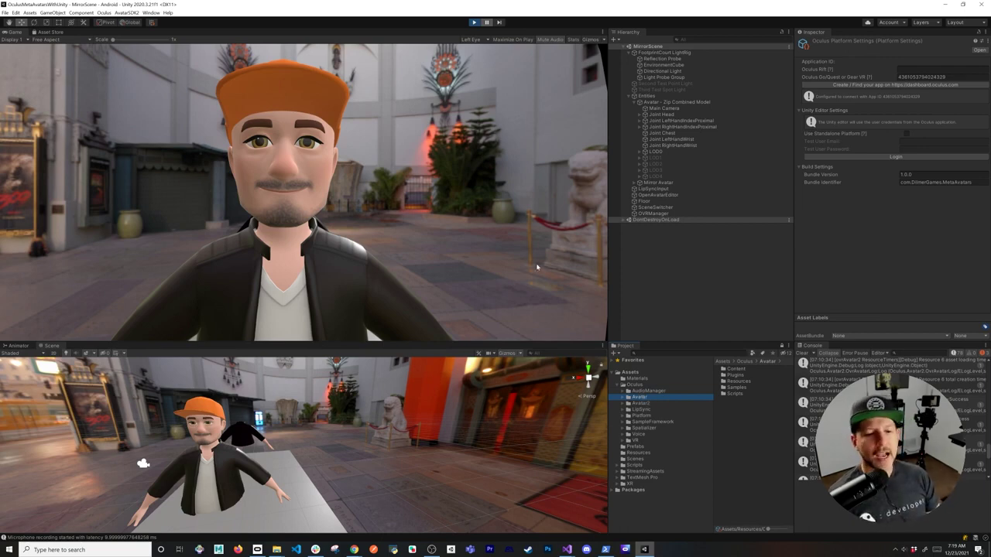
left_click(646, 403)
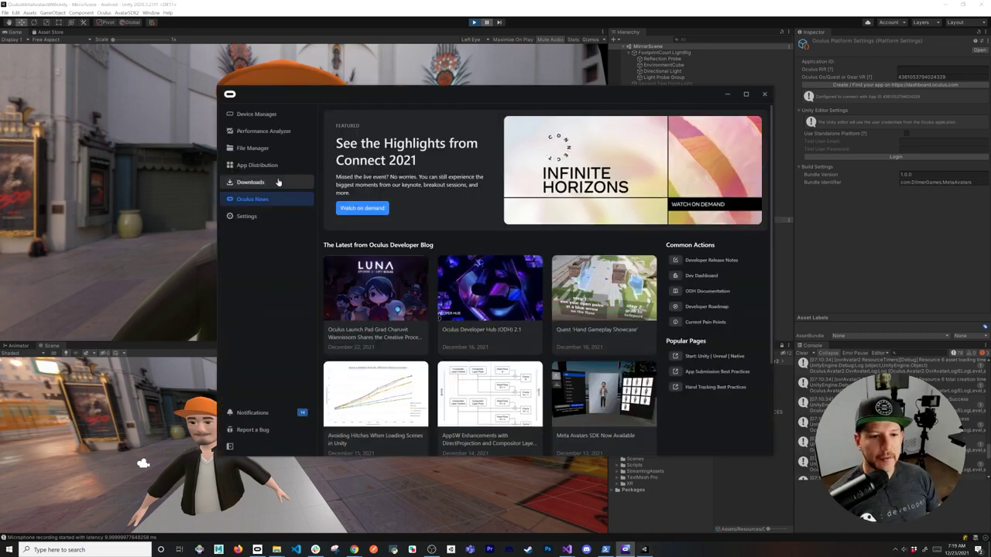
Find the Meta Avatars SDK among the other package downloads in Oculus Developer Hub, and close the hub
left_click(264, 184)
left_click(474, 234)
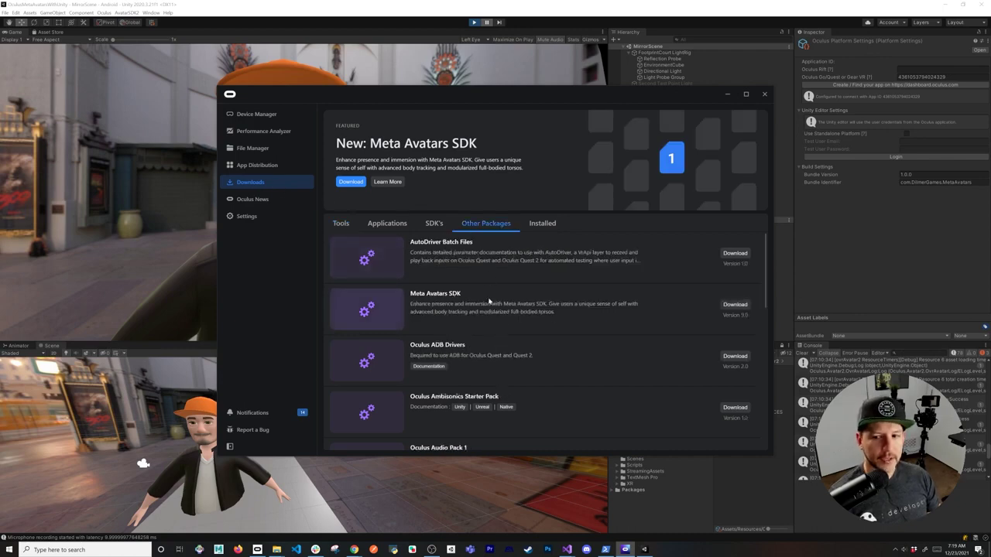
left_click(763, 94)
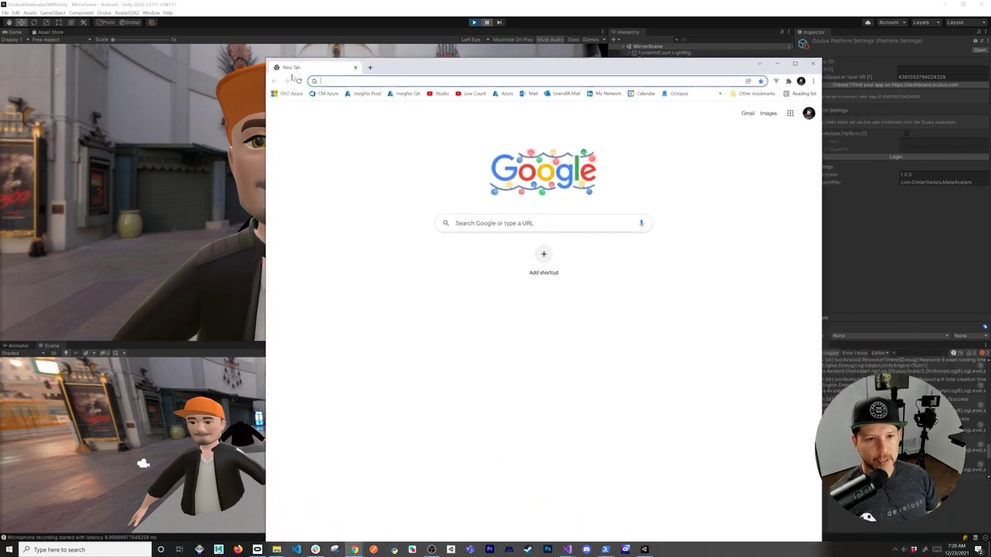
Load the Meta Avatars SDK download page at developer.oculus.com/downloads/package/meta-avatars-sdk/ in Chrome
type("https://developer.oculus.com/downloads/package/meta-avatars-sdk/")
key("Return")
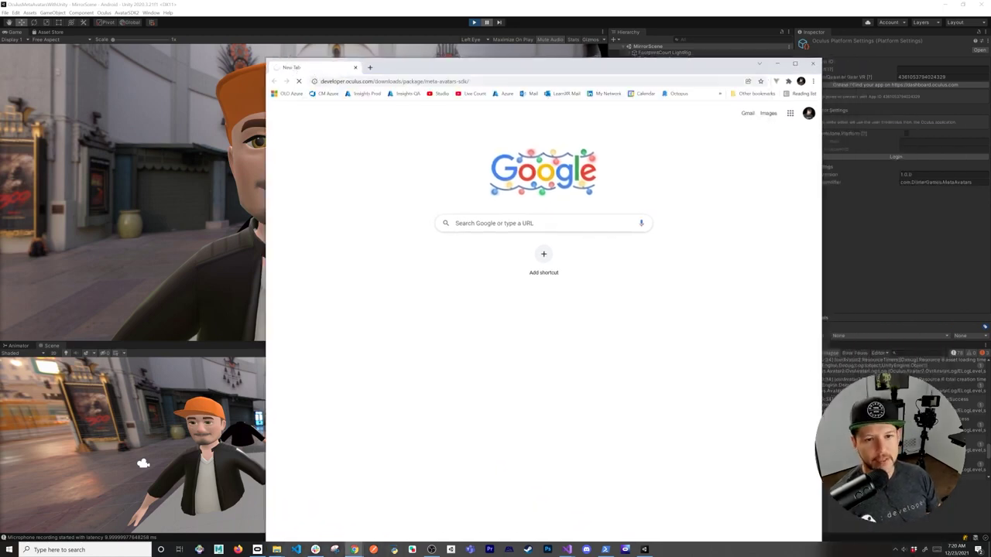
left_click_drag(409, 65, 352, 32)
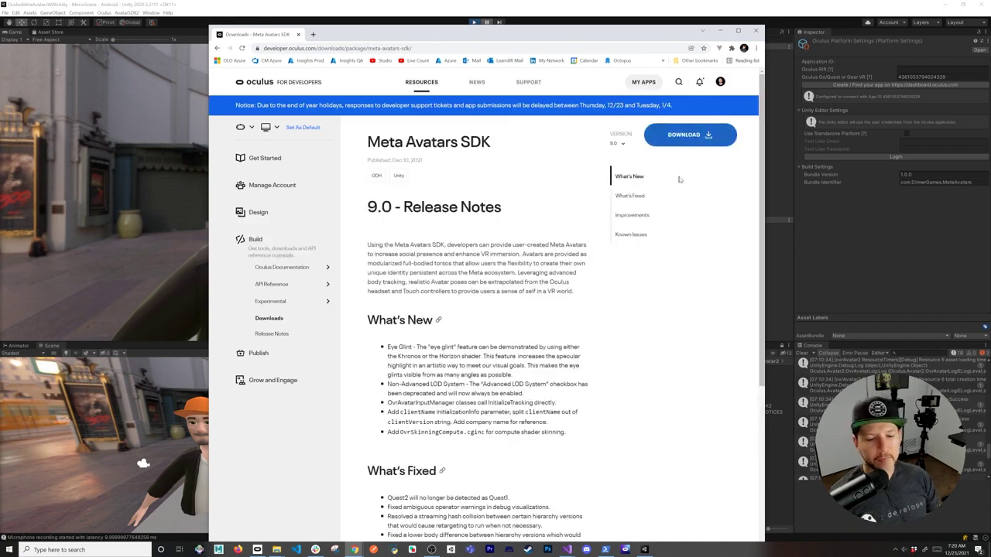
Locate MetaAvatarsSDK.unitypackage in the Downloads folder with File Explorer, and return to the Unity editor
left_click(276, 551)
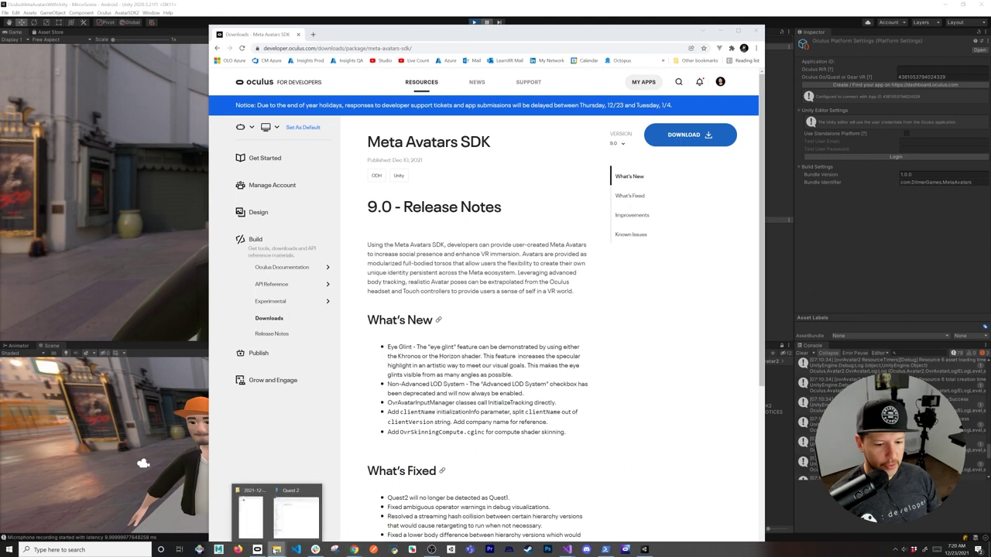
left_click(297, 515)
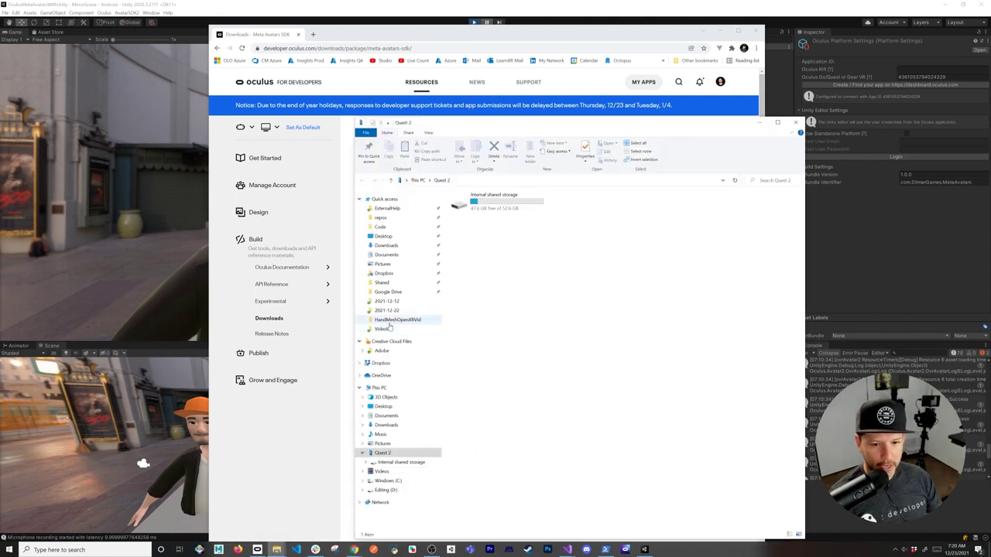
left_click(391, 245)
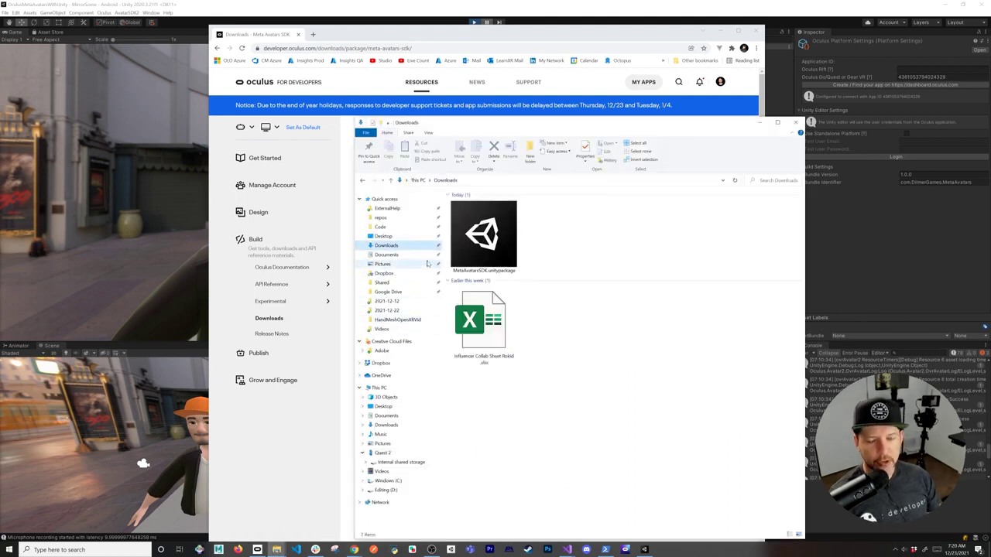
left_click(487, 239)
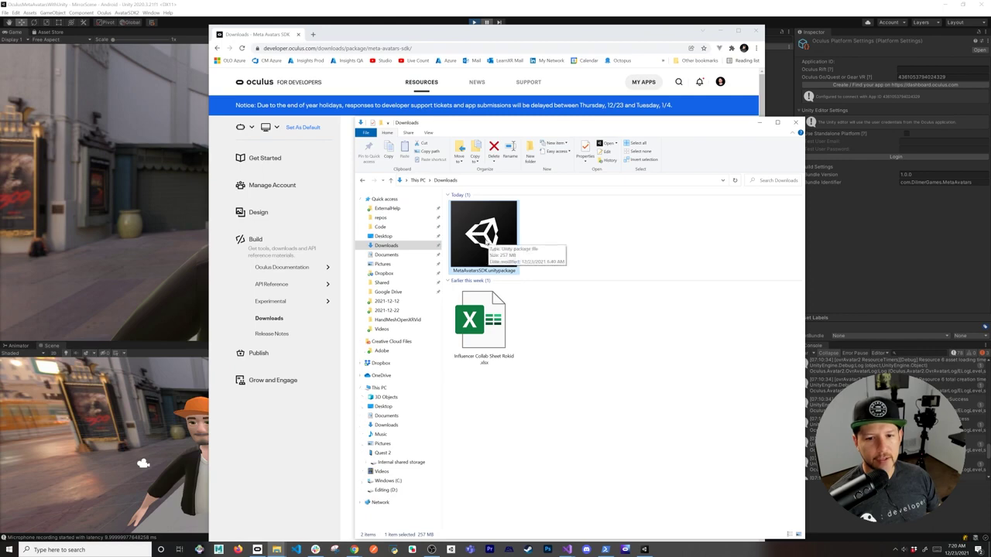
left_click(795, 123)
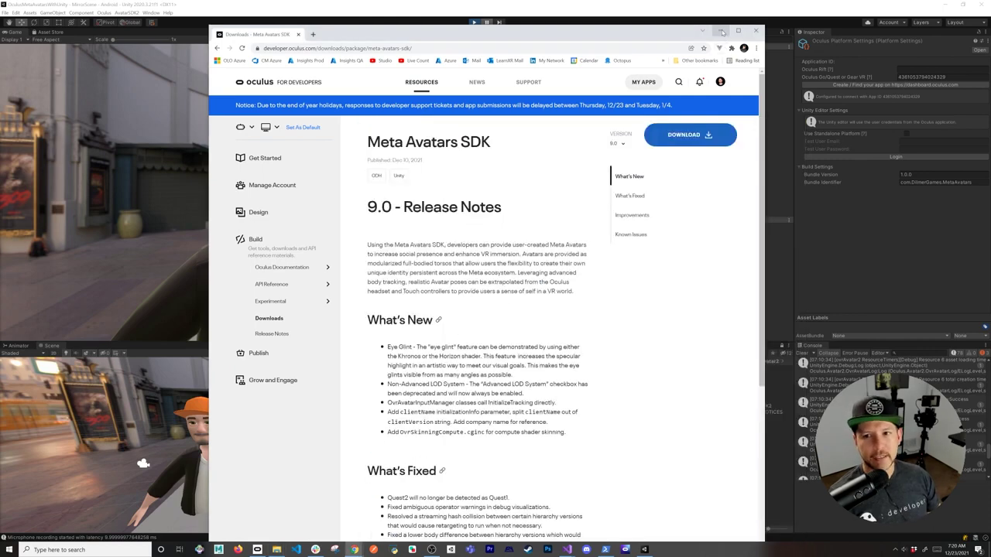
left_click(721, 31)
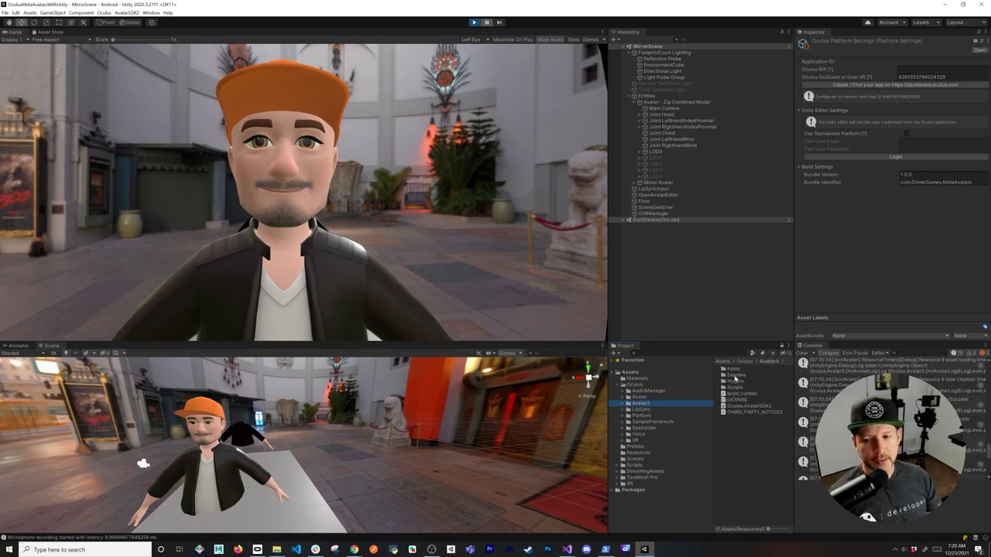
Stop play mode for the MirrorScene
left_click(475, 23)
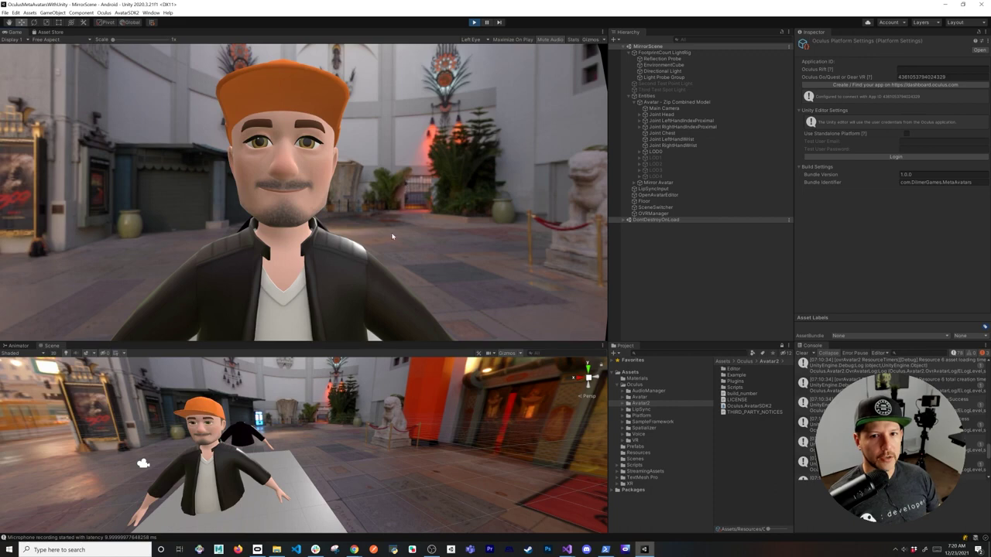
key("ctrl+p")
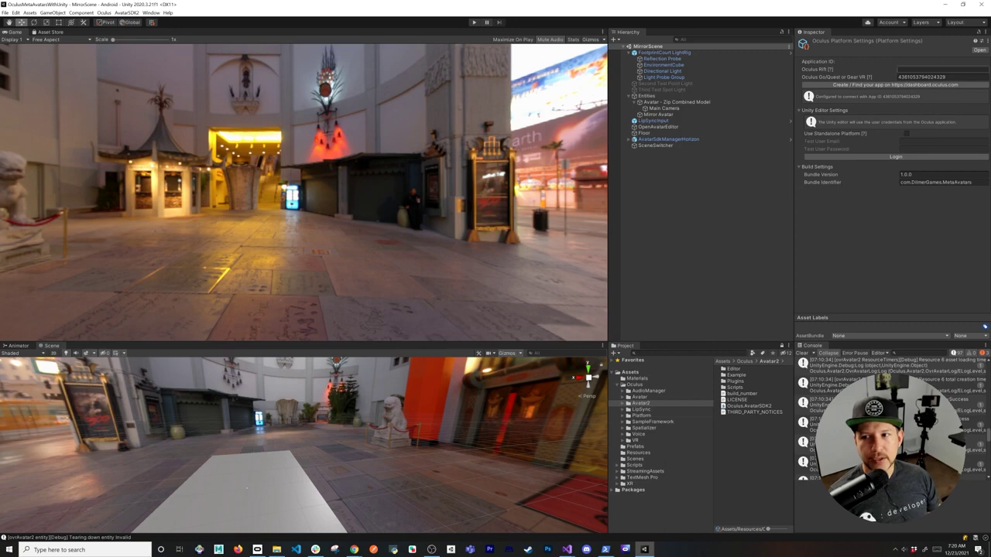
Highlight the Oculus Go/Quest application ID and open the Oculus developer dashboard from the platform settings
double_click(930, 77)
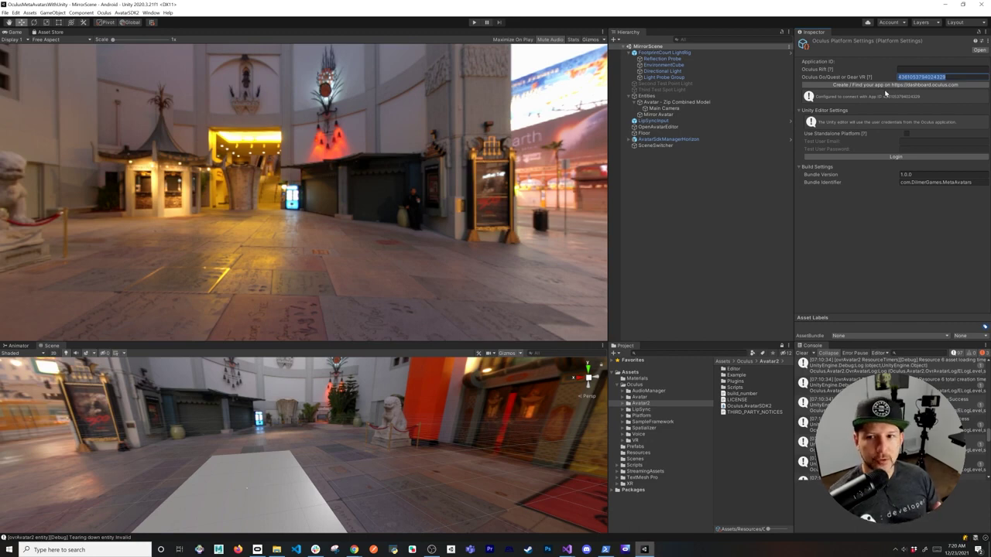
left_click(883, 85)
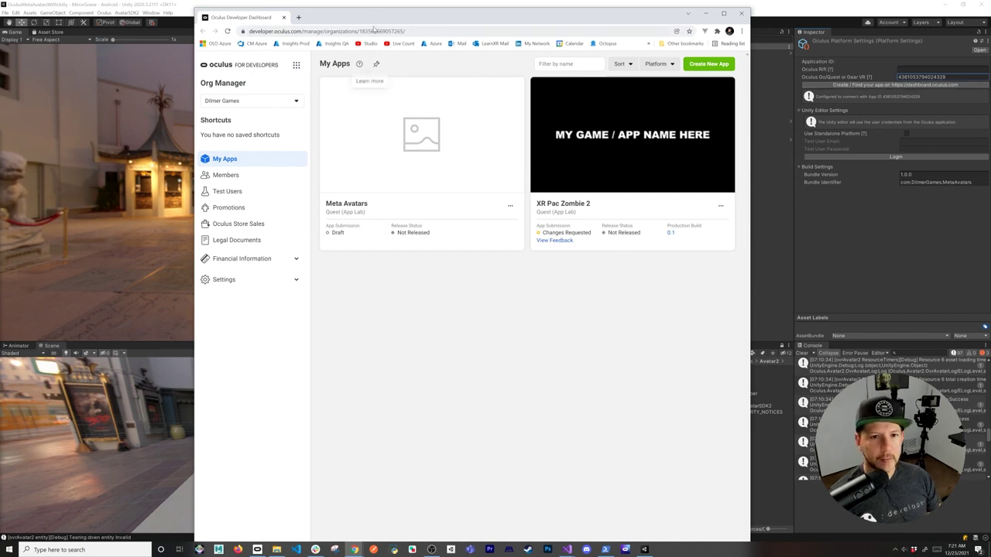
left_click_drag(380, 9, 326, 43)
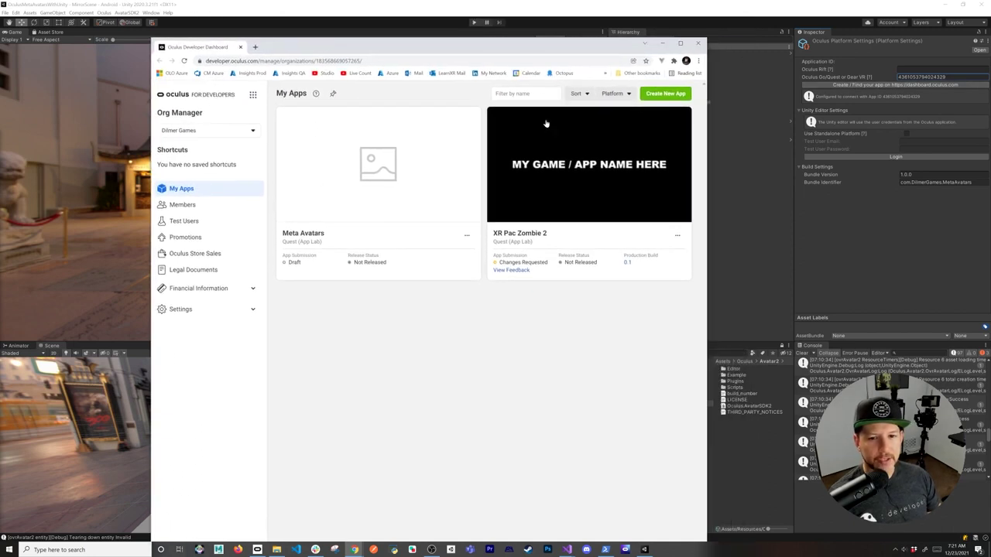
Create a new app named "Meta Avatars 2" for the Quest (App Lab) platform in the Oculus developer dashboard
left_click(664, 93)
type("Me")
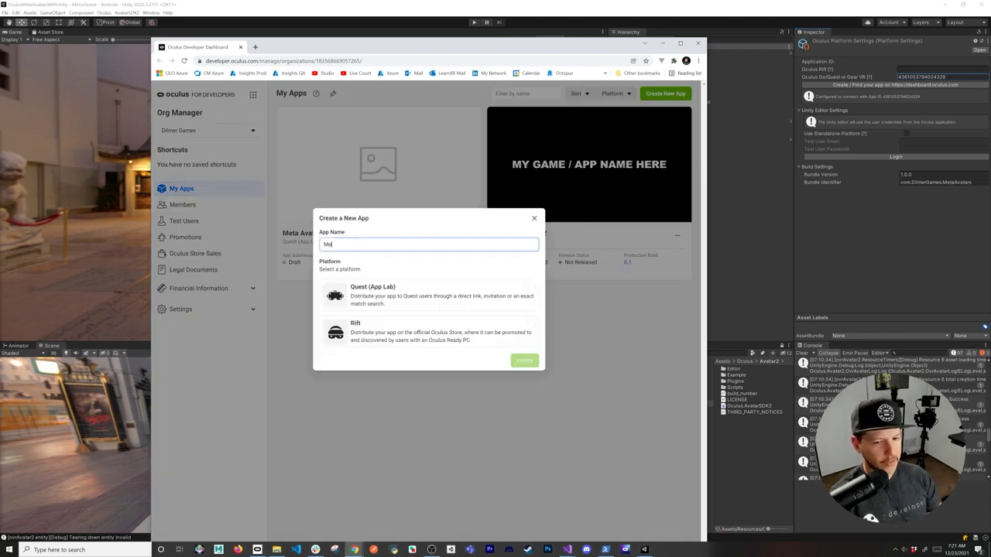
type("ta Avatars 2")
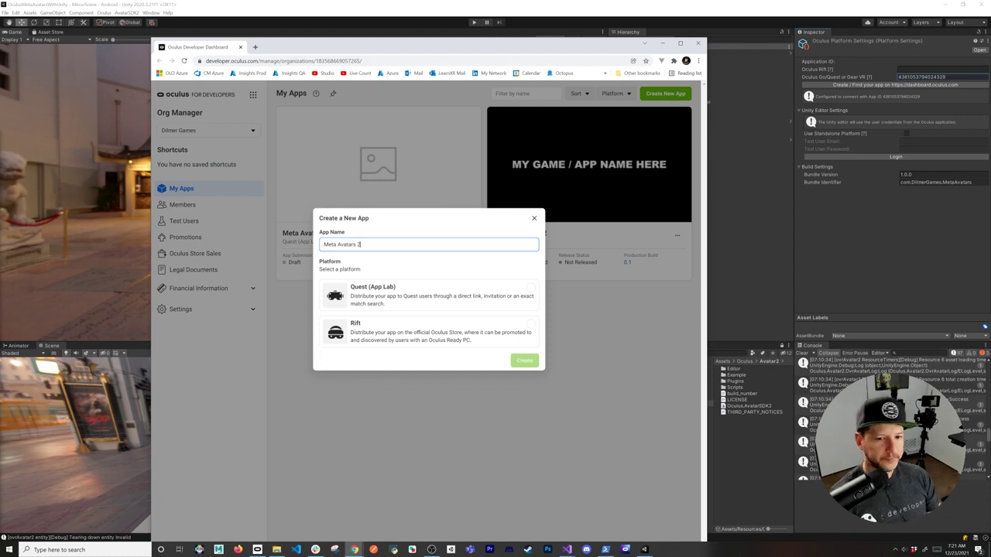
left_click(370, 297)
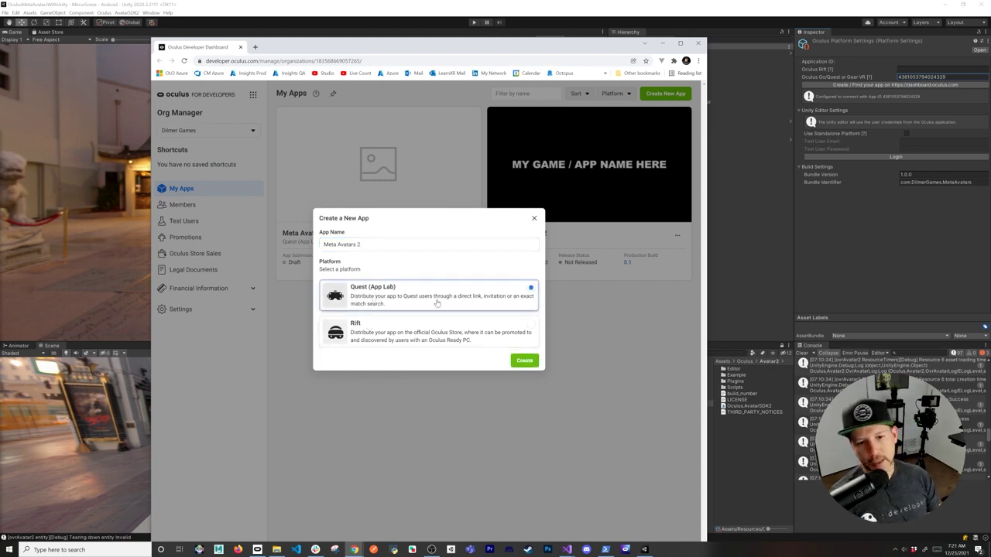
left_click(525, 360)
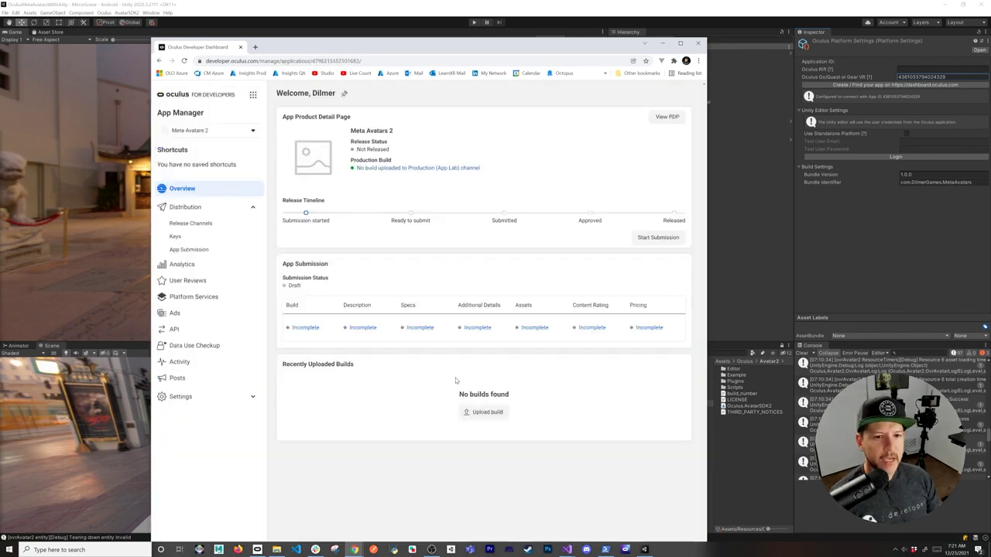
Open the Data Use Checkup page of the Meta Avatars 2 app, showing the list of platform features
left_click_drag(429, 51, 436, 30)
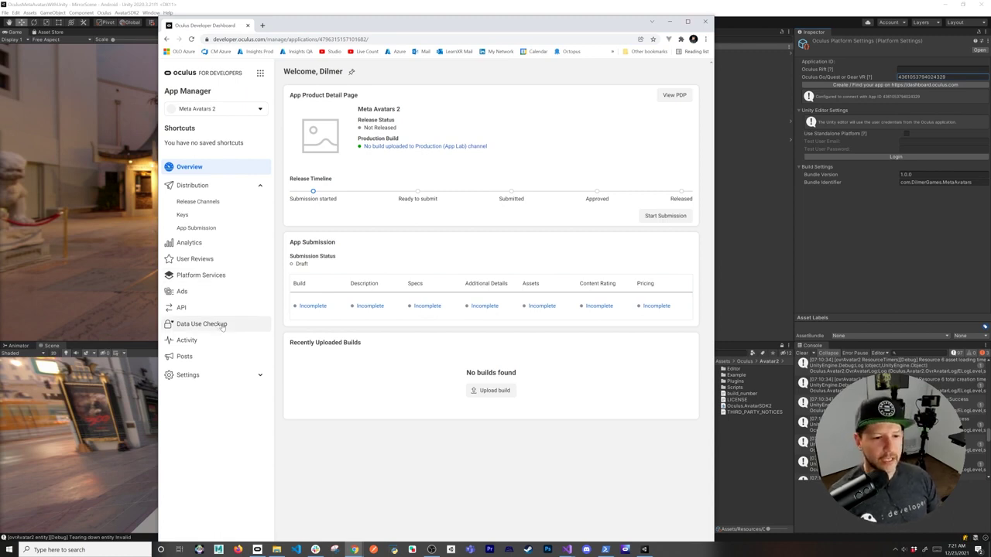
left_click(223, 327)
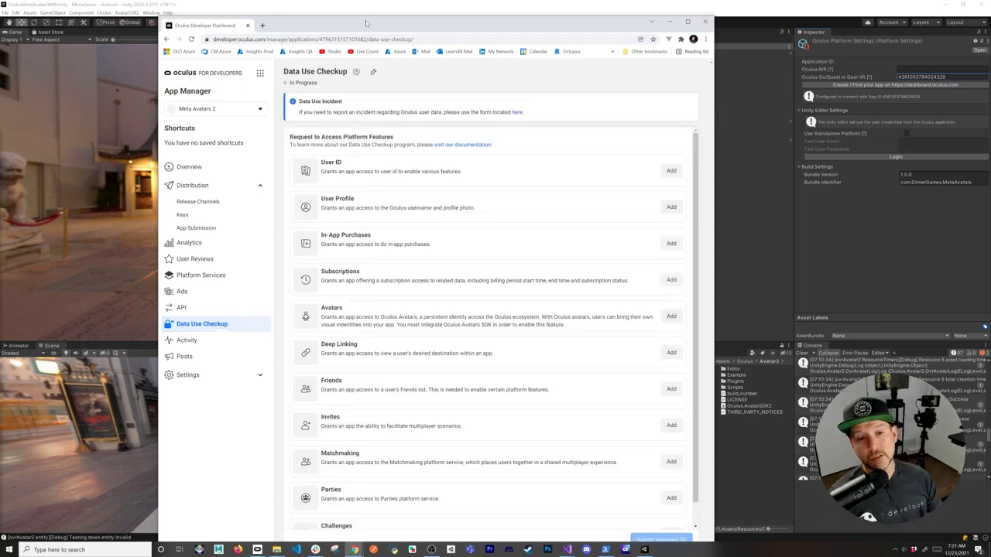
left_click_drag(367, 22, 370, 14)
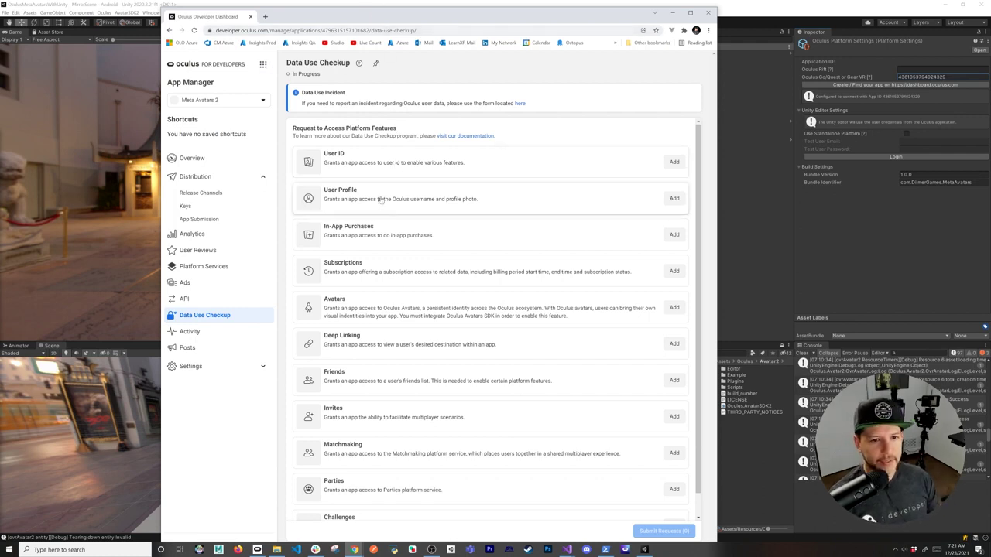
scroll(394, 194, "down", 1)
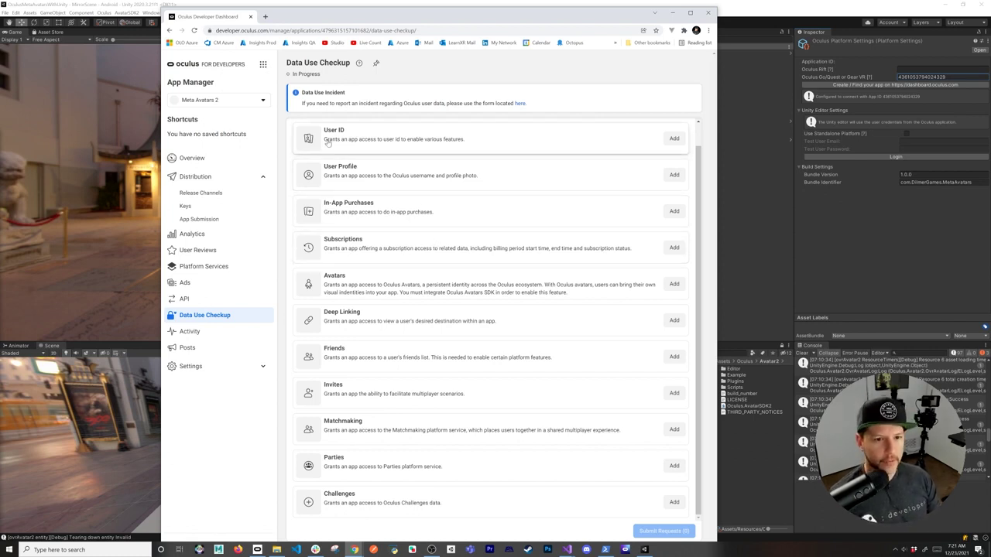
Start an access request for the User ID feature and choose Use Avatars as its usage
left_click(674, 138)
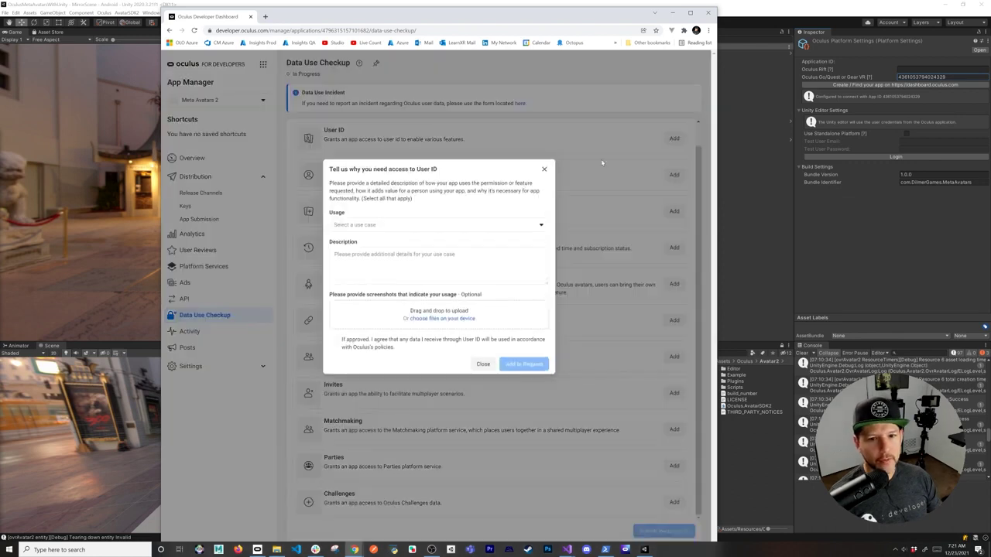
left_click(364, 225)
left_click(349, 271)
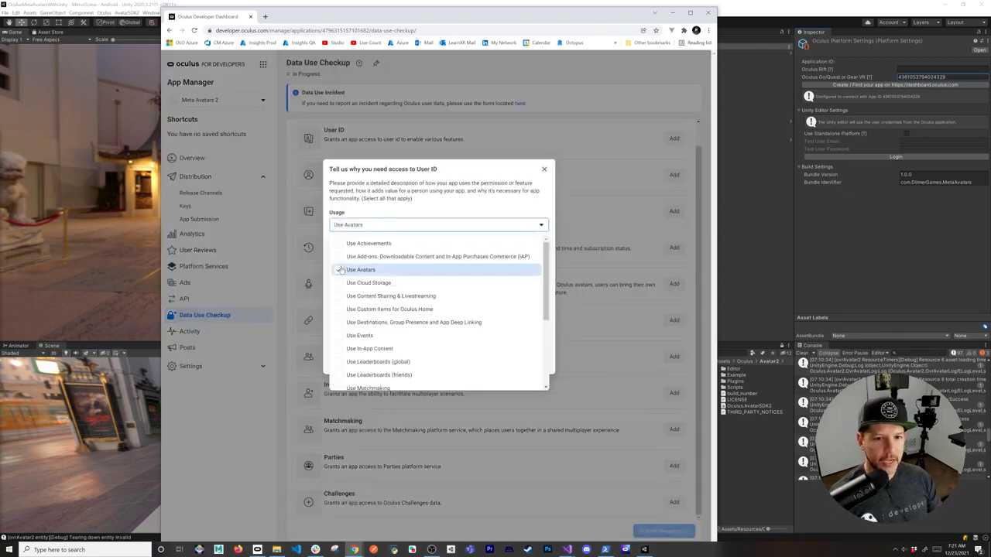
left_click(393, 199)
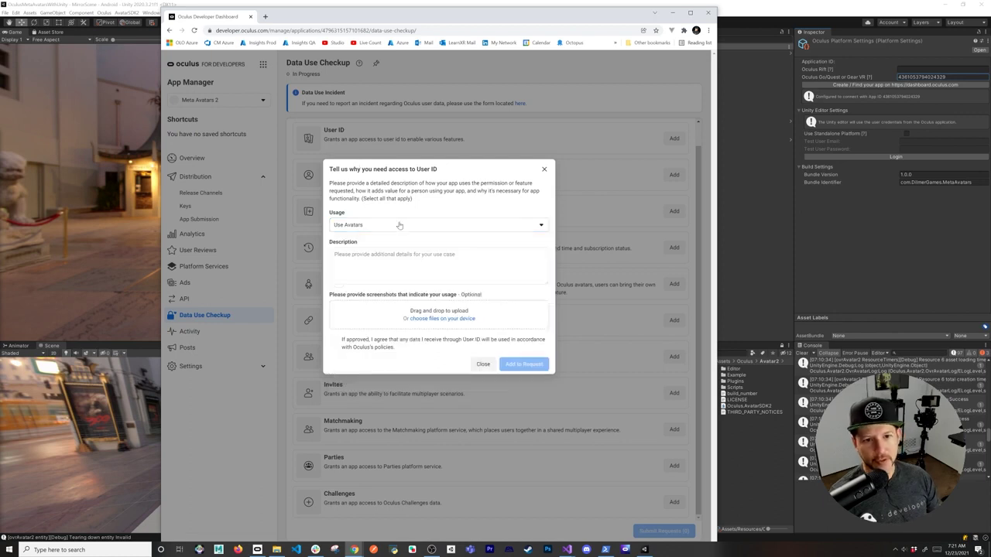
Describe the User ID usage as "Use for testing", accept the data policy agreement and add the feature to the request
left_click(394, 262)
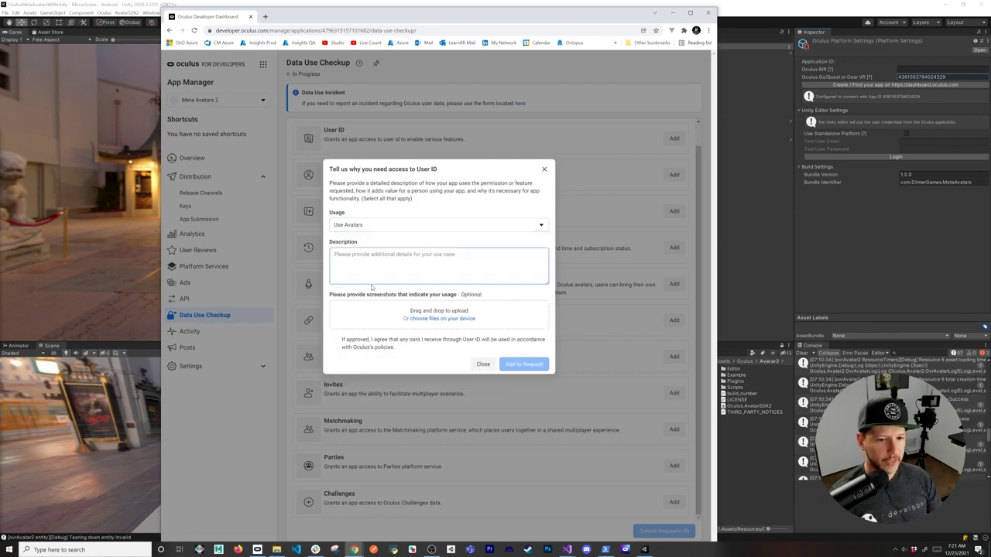
type("Tes")
key("BackSpace")
key("BackSpace")
key("BackSpace")
type("Fose for testing")
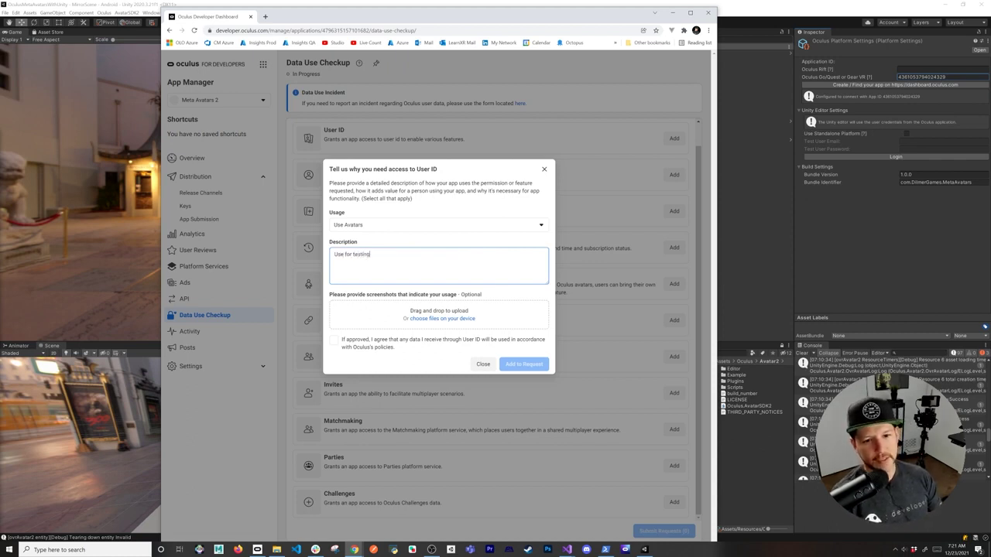
key("ctrl+a")
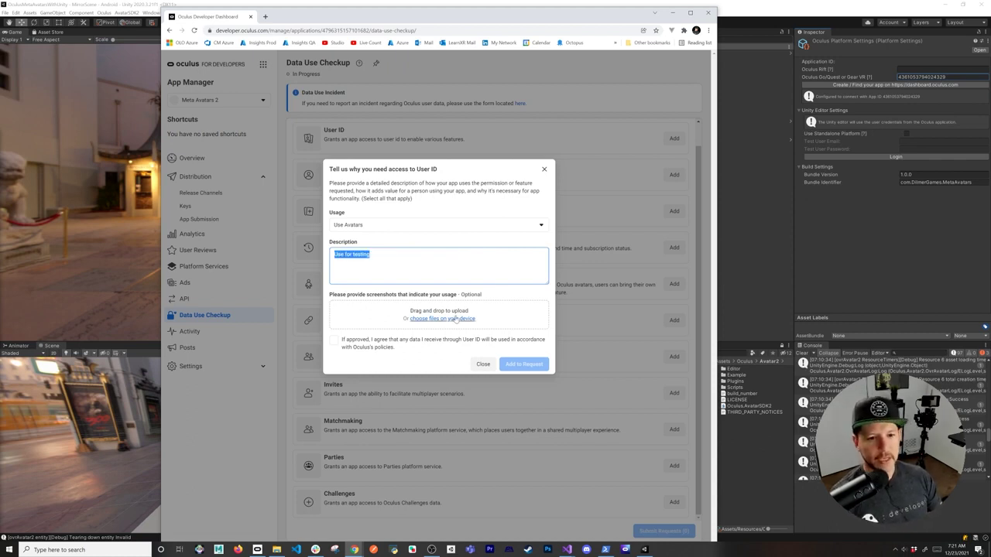
left_click(333, 341)
left_click(332, 343)
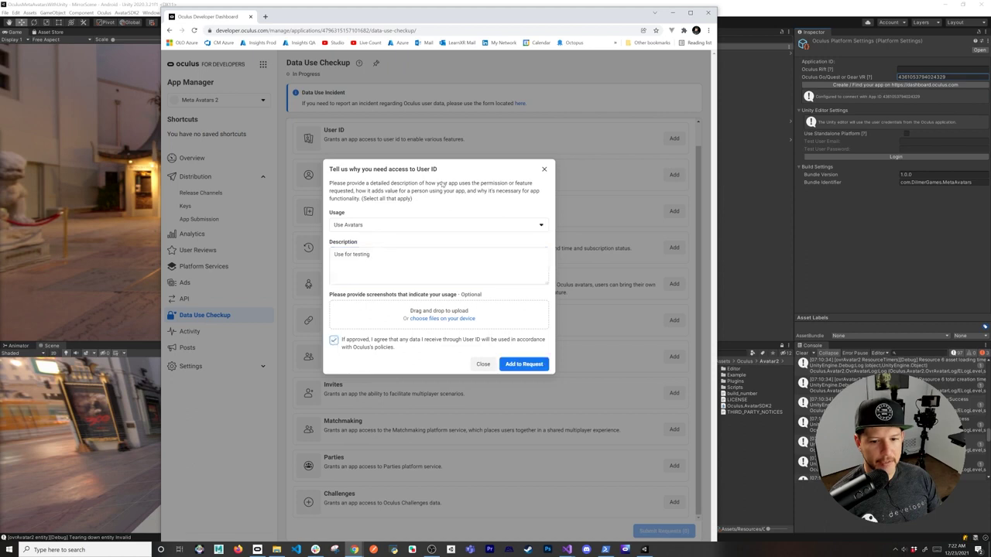
left_click(521, 364)
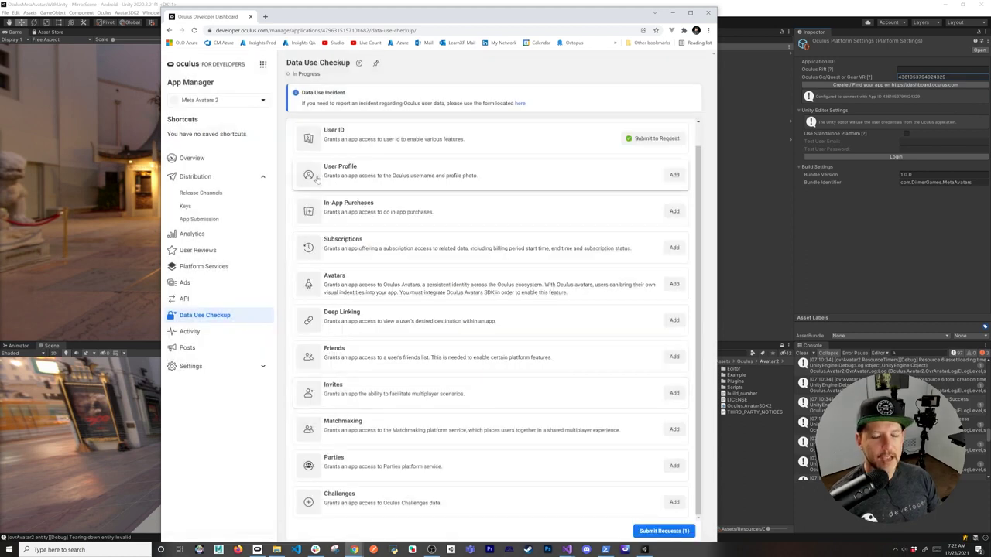
Add User Profile access to the request with usage Use Avatars, description "Use for testing" and the policy agreement accepted
left_click(675, 175)
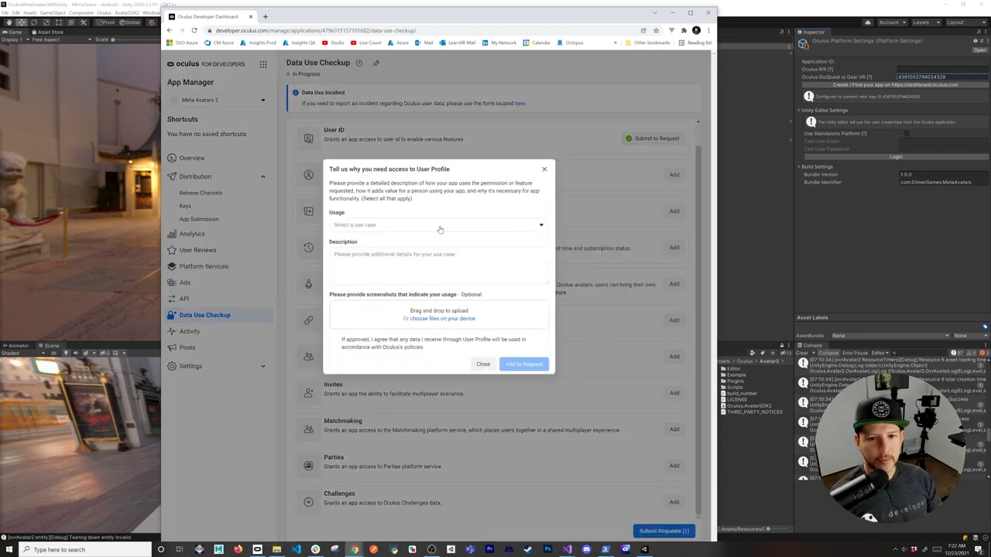
left_click(414, 226)
left_click(359, 271)
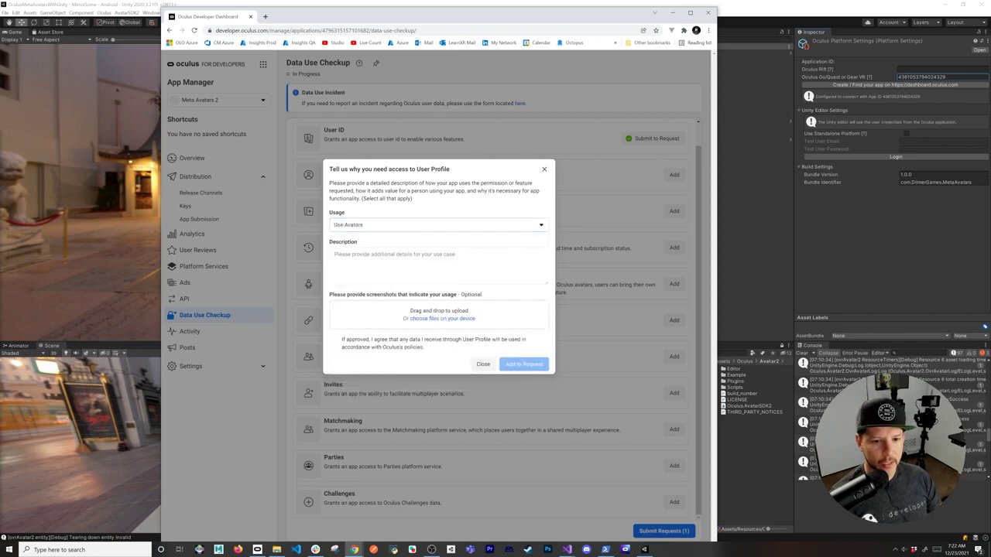
type("Use for testing")
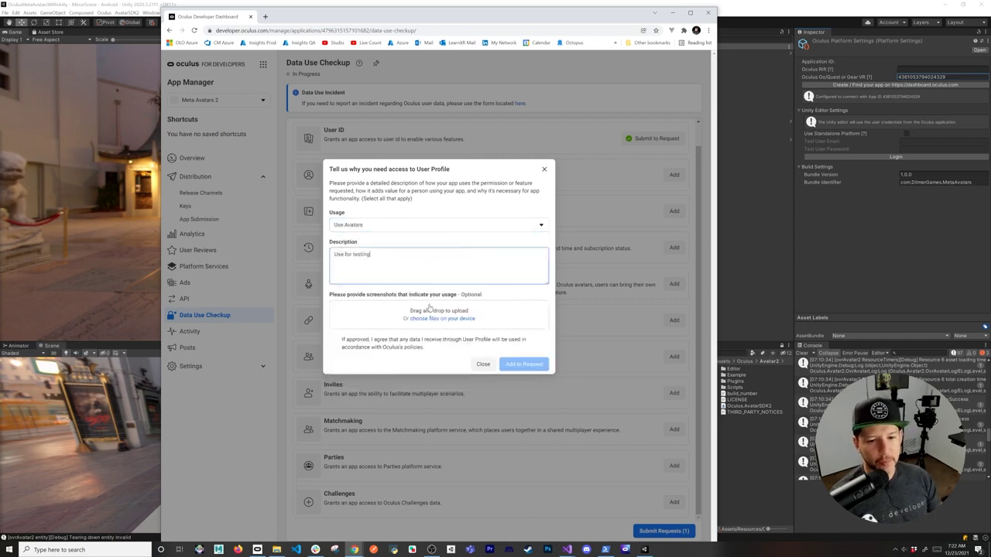
left_click(337, 343)
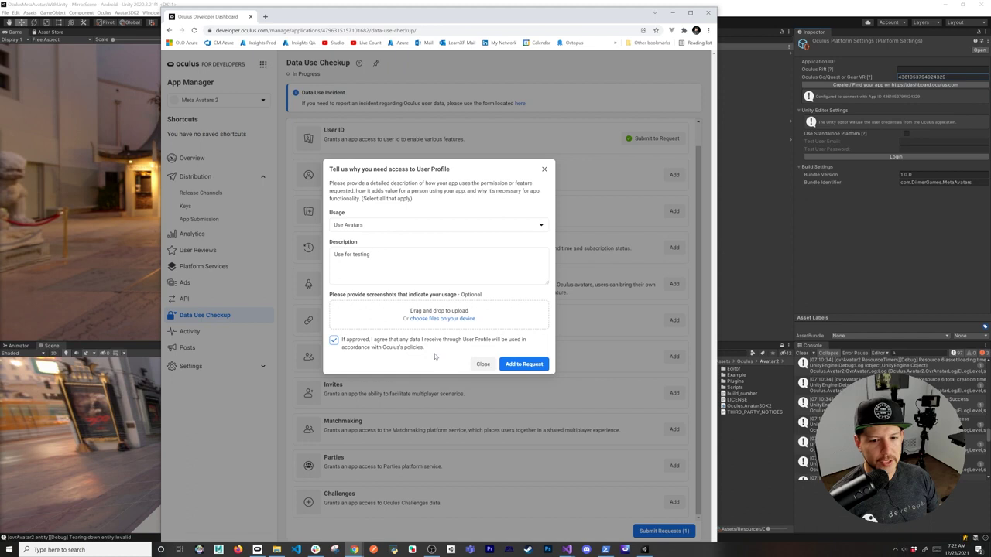
left_click(523, 364)
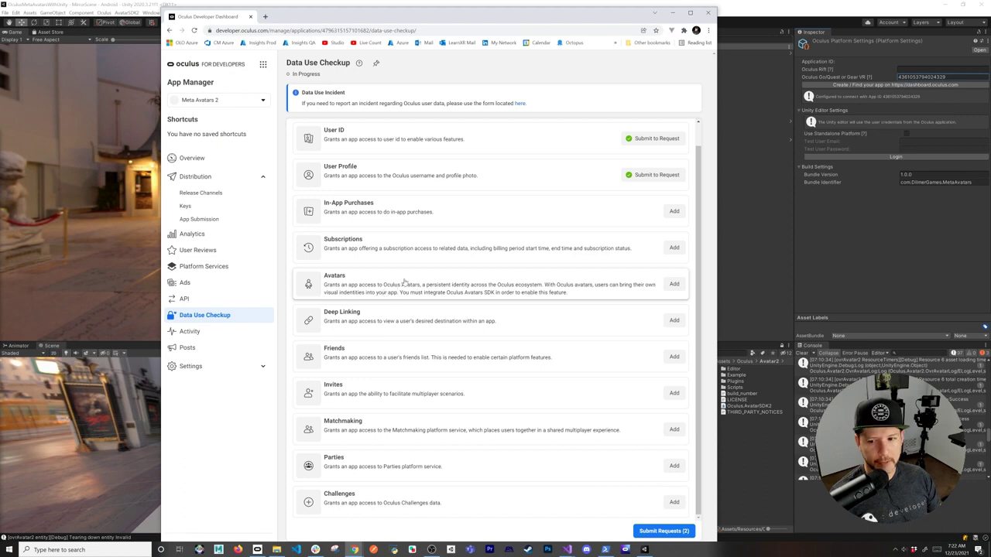
Add Avatars access to the request with usage Use Avatars, description "Use for testing" and the policy agreement accepted
left_click(674, 284)
left_click(394, 227)
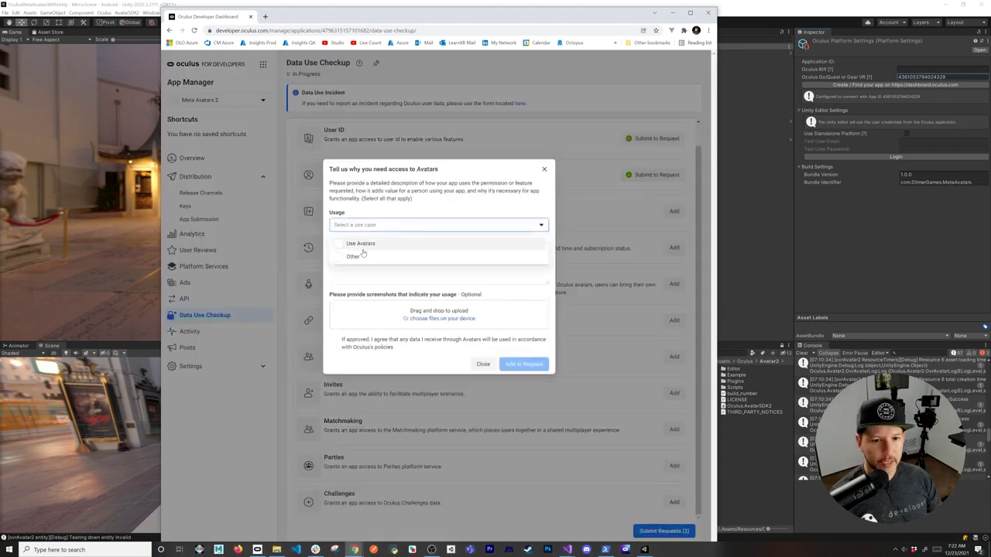
left_click(362, 244)
type("Use for testing")
left_click(347, 346)
left_click(524, 364)
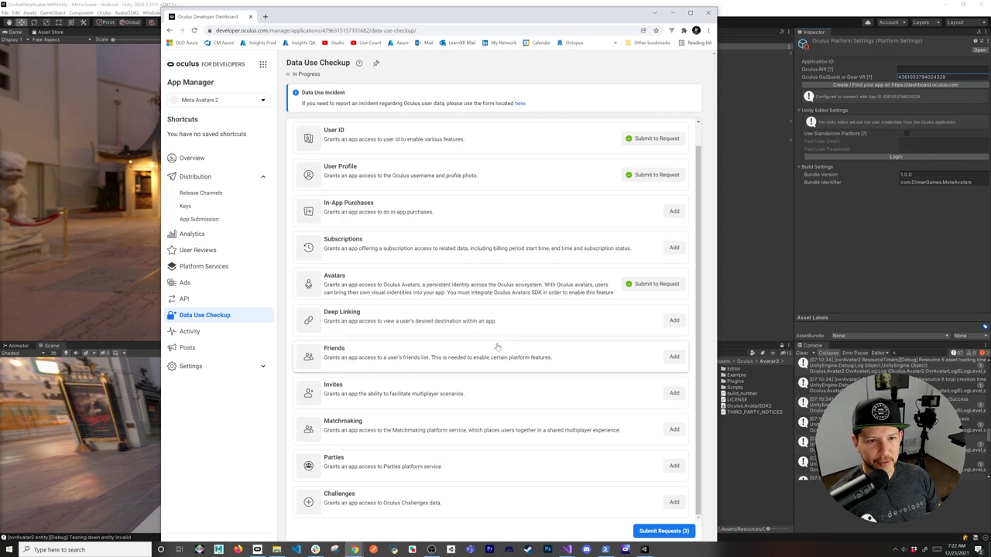
left_click_drag(417, 23, 419, 19)
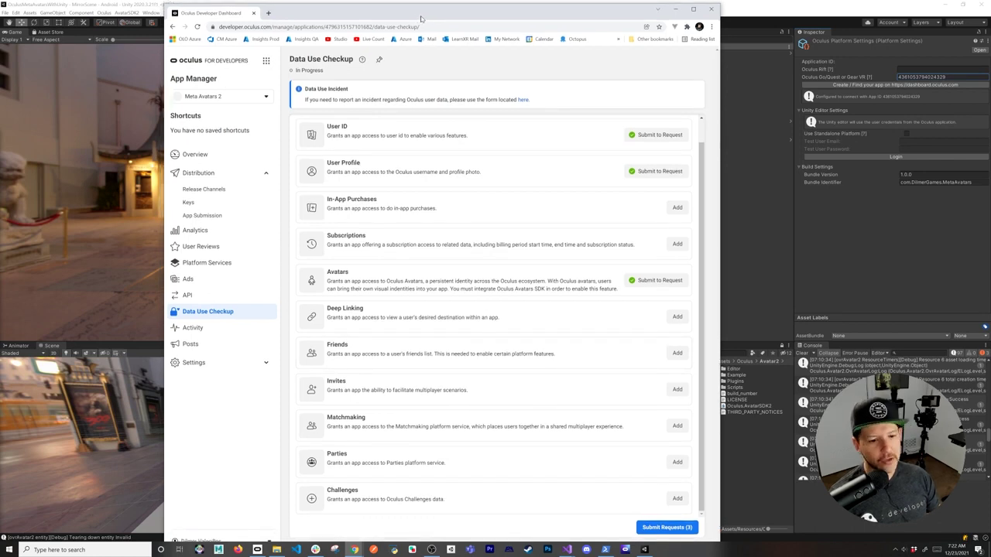
left_click(654, 527)
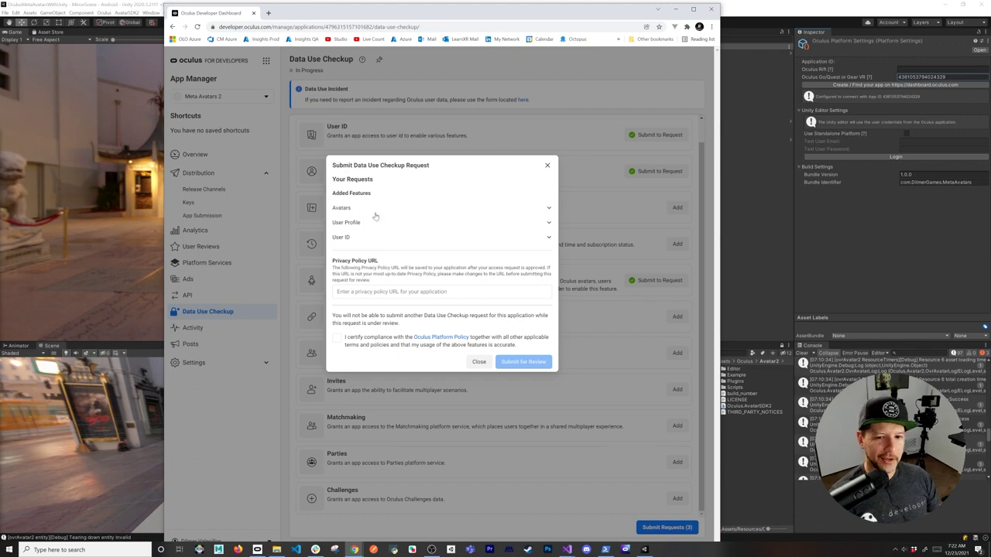
left_click(360, 291)
type("https://www.dilmergames.com")
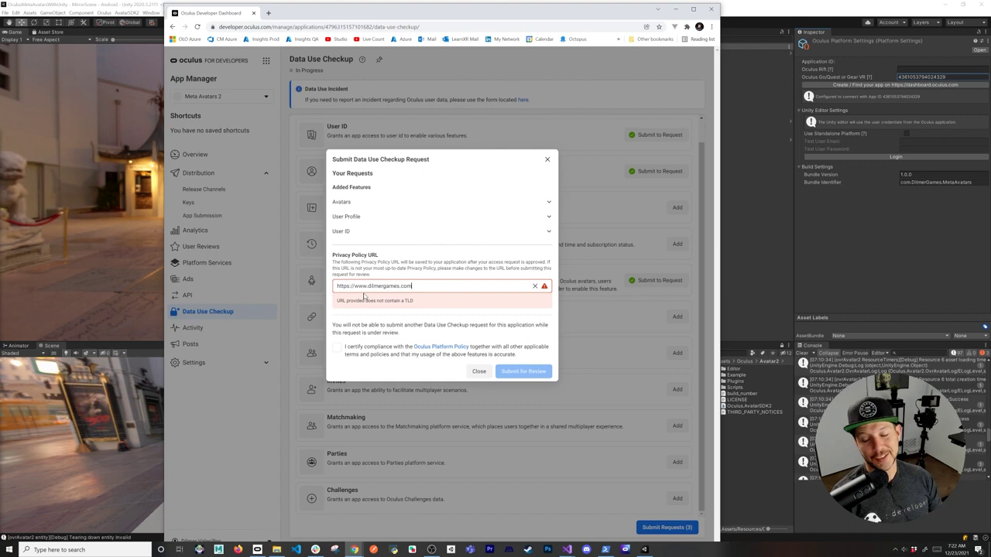
key("ctrl+a")
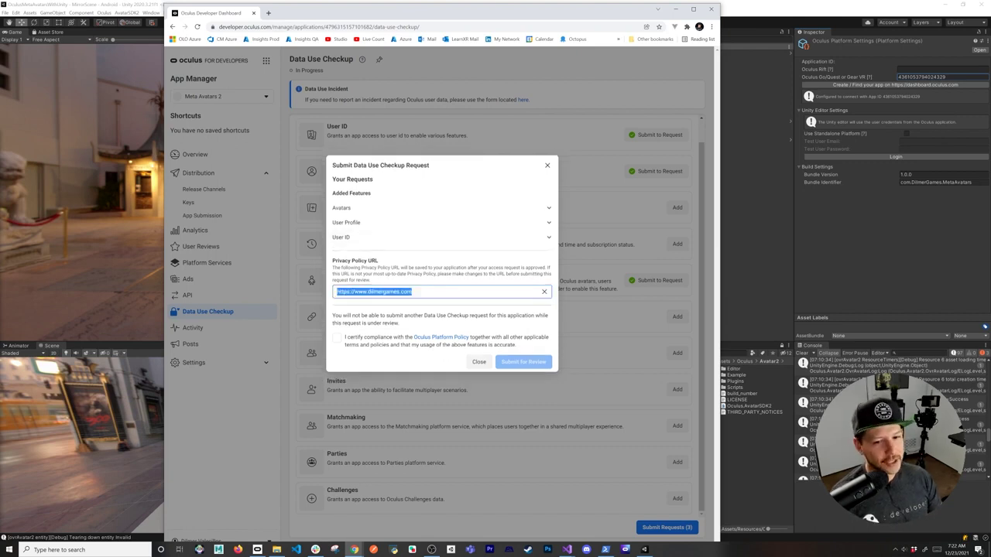
left_click(337, 338)
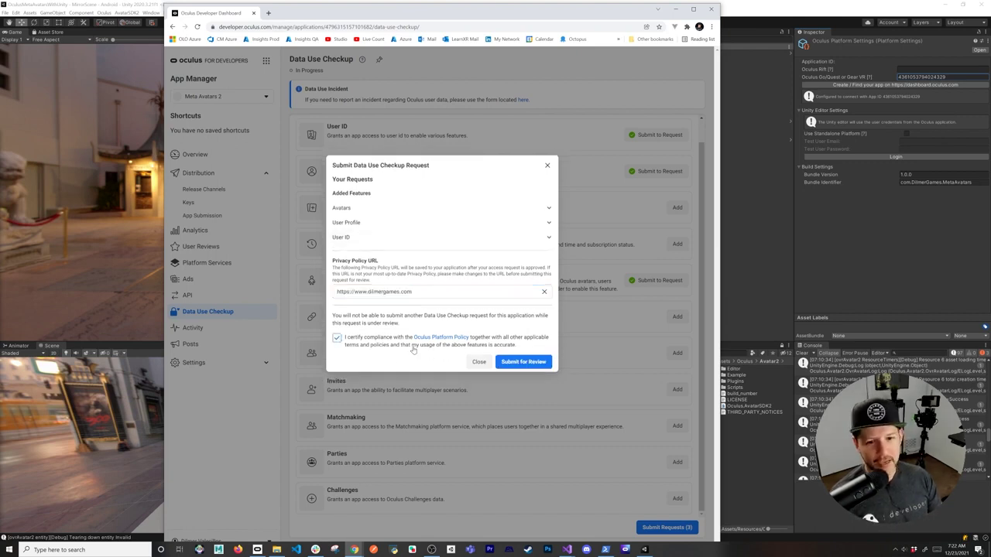
left_click(508, 359)
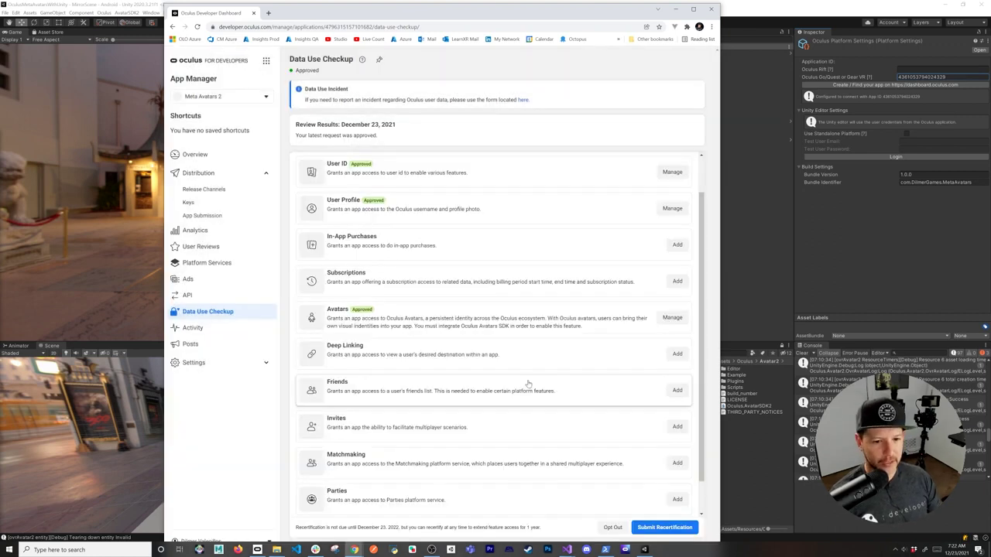
Copy the new app's ID from the dashboard page address into the Oculus Go/Quest application ID setting in Unity
scroll(644, 491, "down", 2)
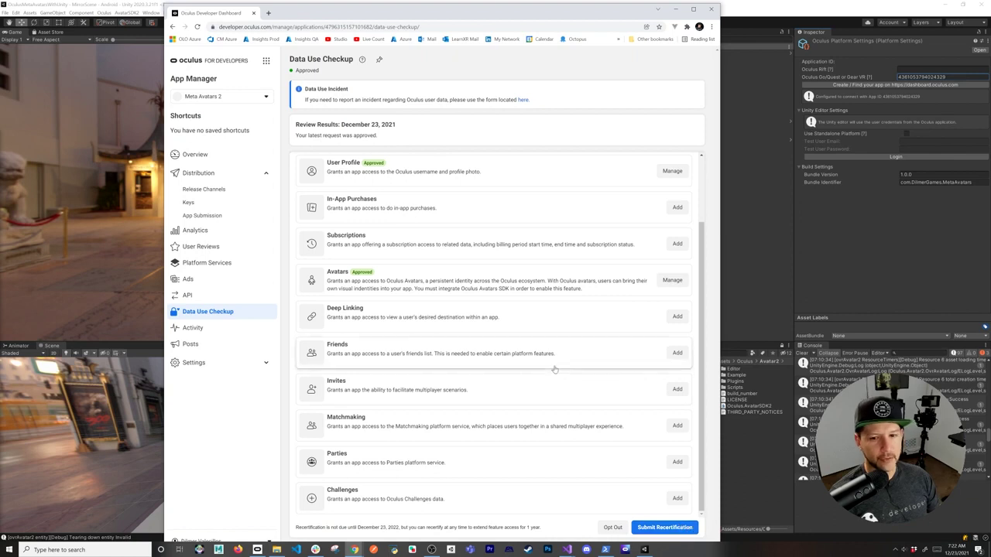
scroll(564, 168, "up", 2)
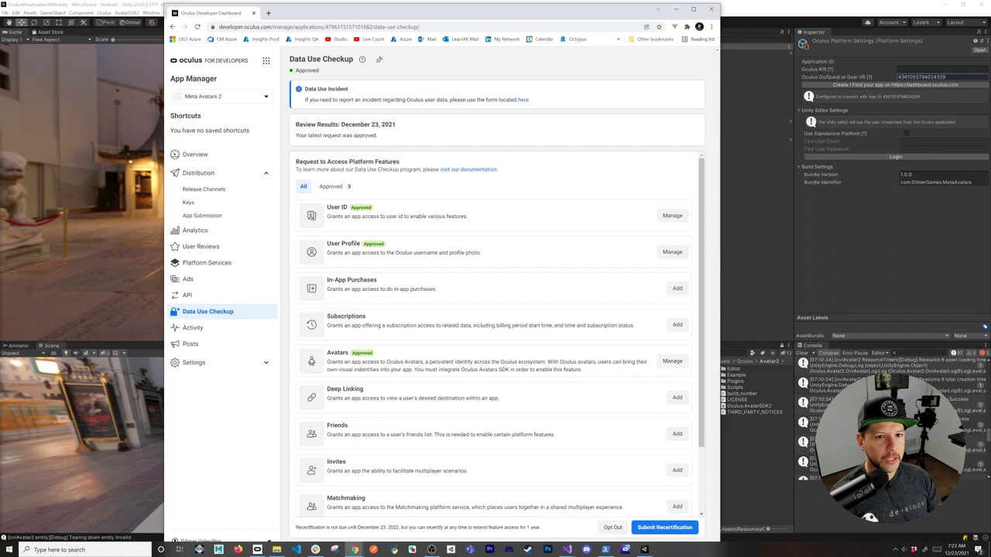
double_click(364, 27)
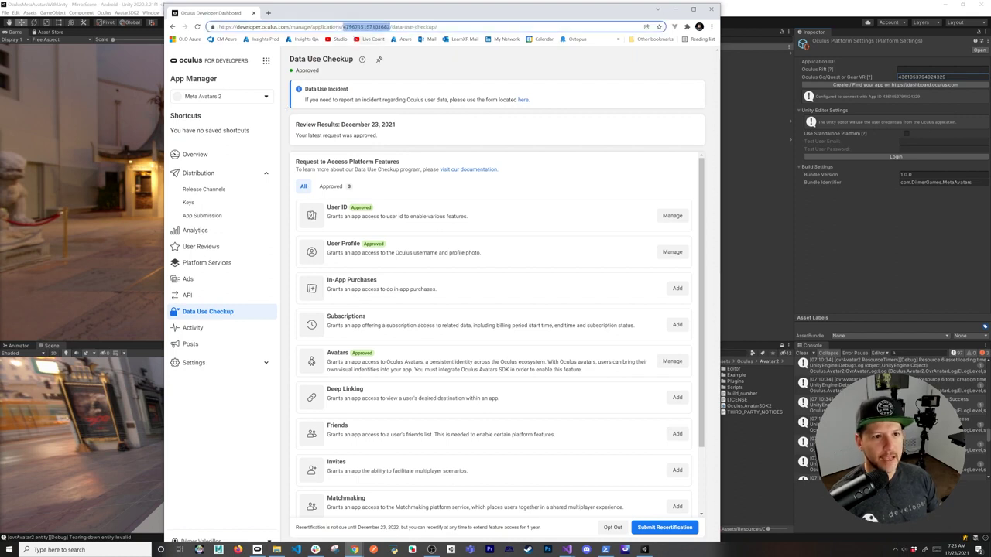
left_click(759, 20)
key("ctrl+v")
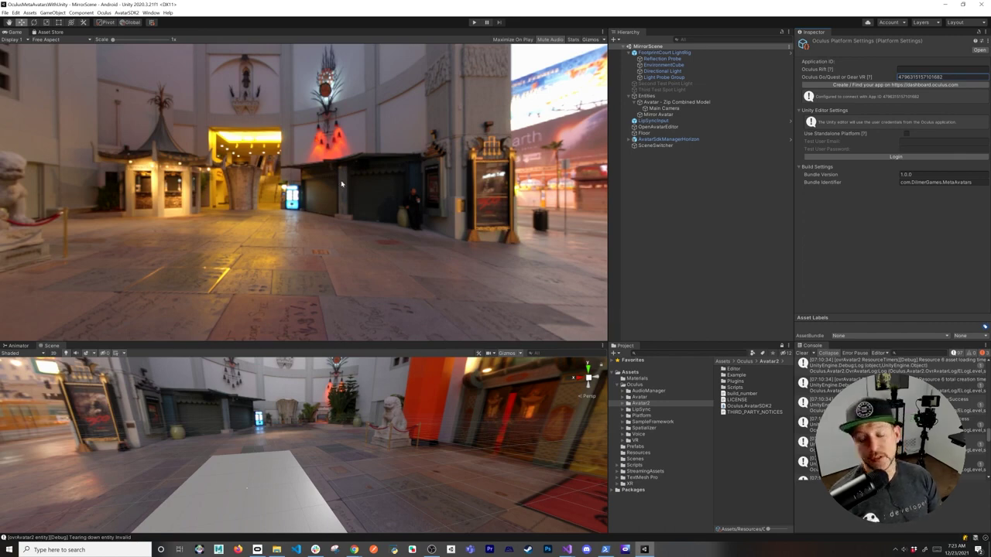
Open the Avatar2 folder in the Oculus assets and check the Oculus Go/Quest application ID in the platform settings
key("alt+Tab")
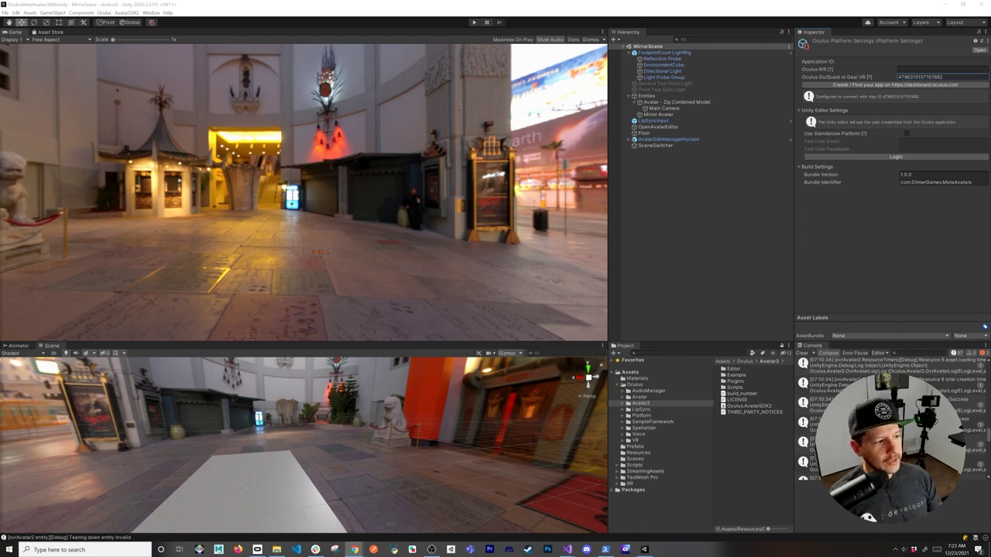
left_click(639, 385)
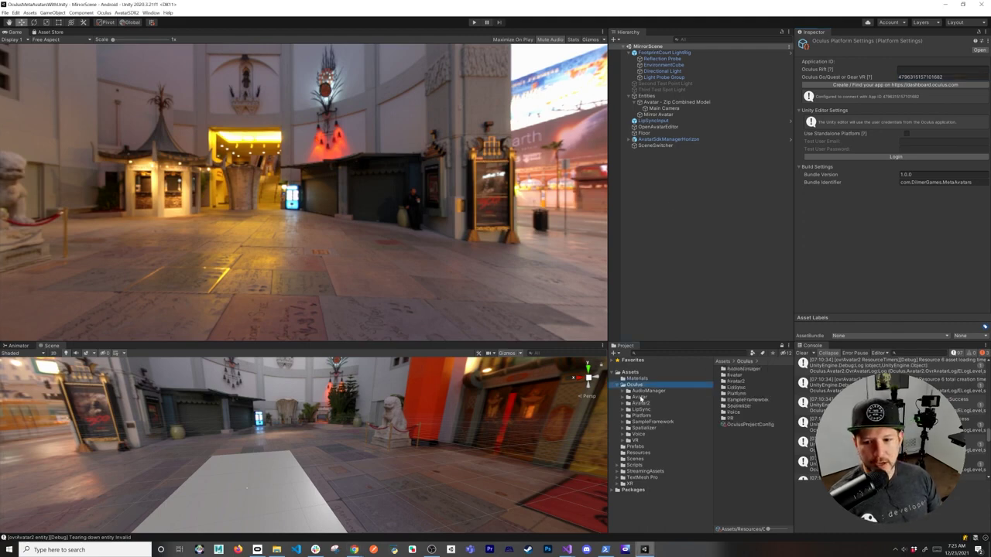
left_click(641, 404)
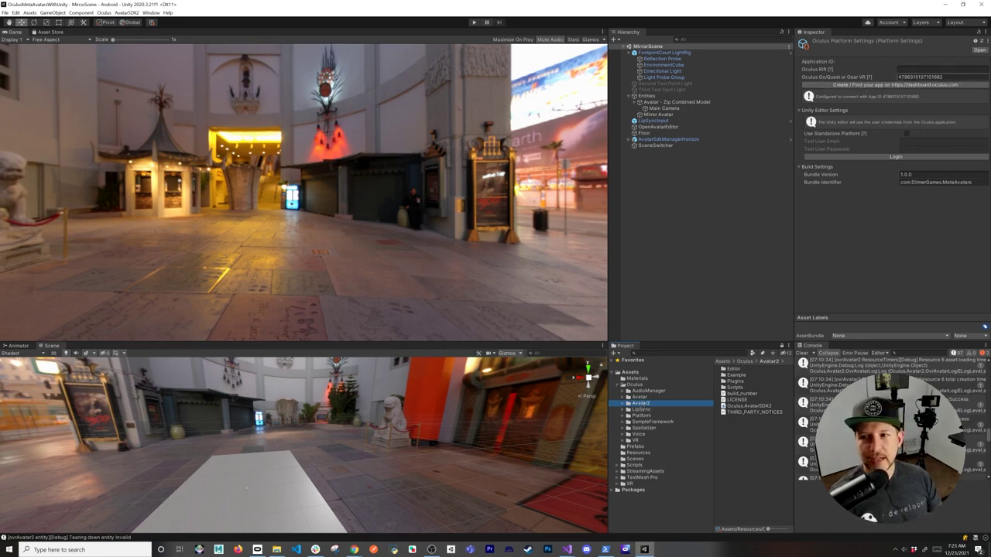
double_click(920, 77)
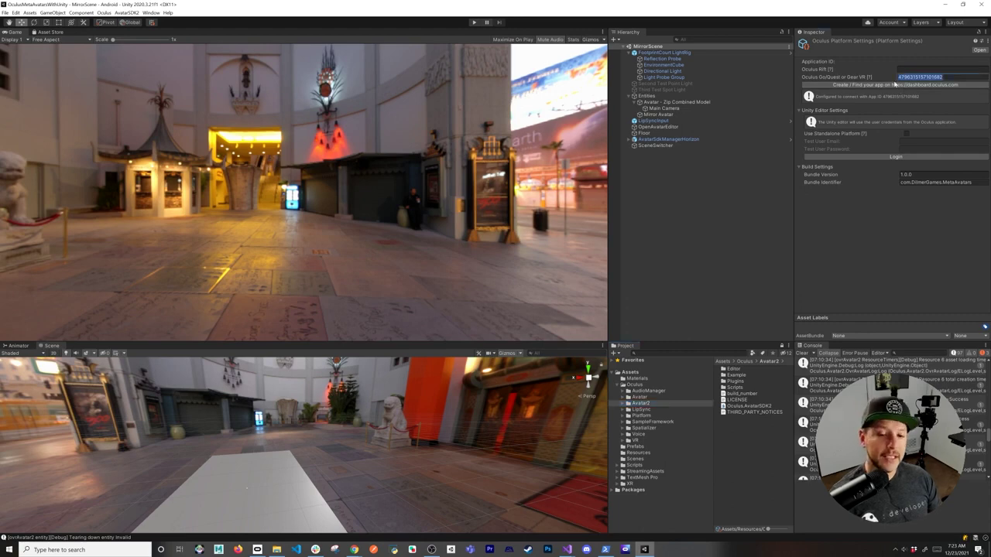
Open the project's build settings and review the Avatar2 example scenes in the build list and the Android platform
left_click(6, 13)
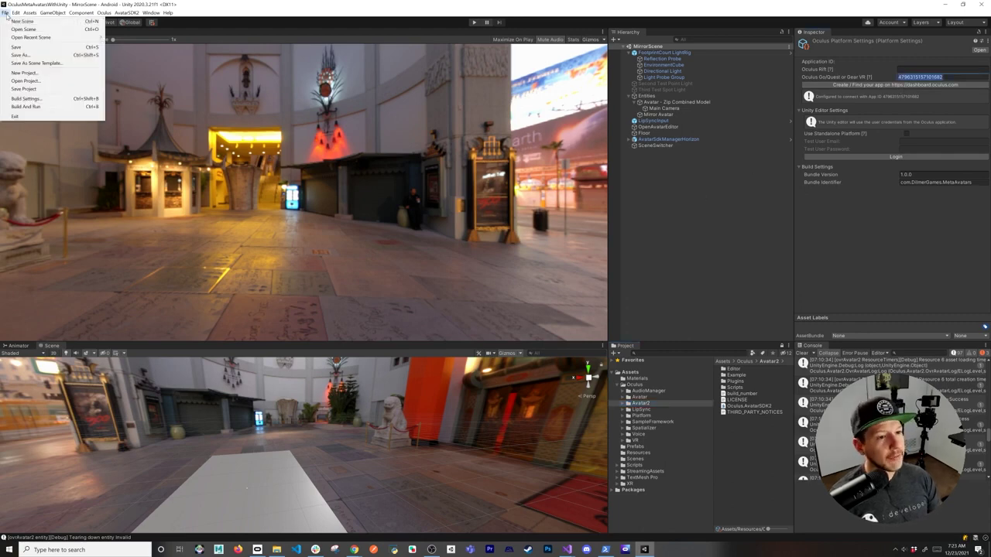
left_click(31, 99)
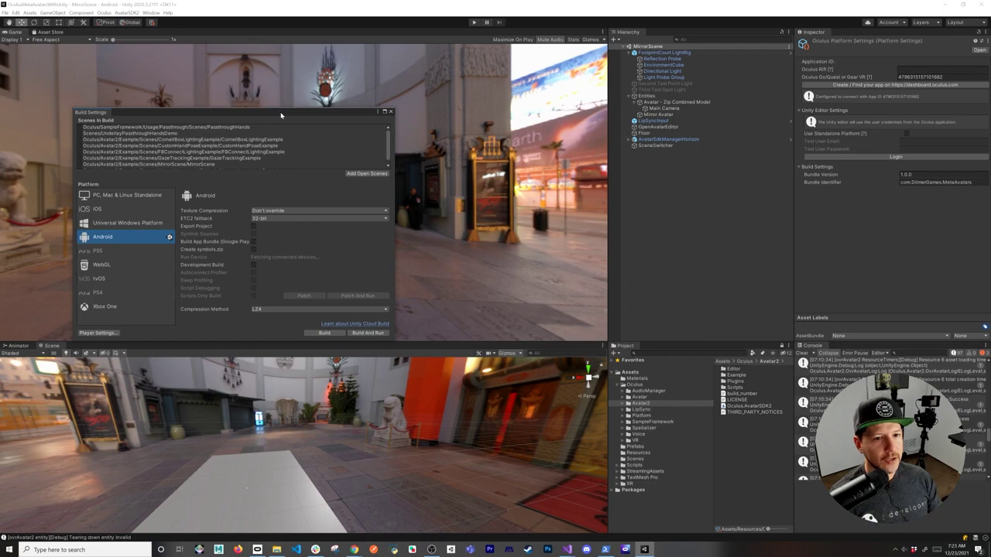
left_click_drag(279, 111, 306, 116)
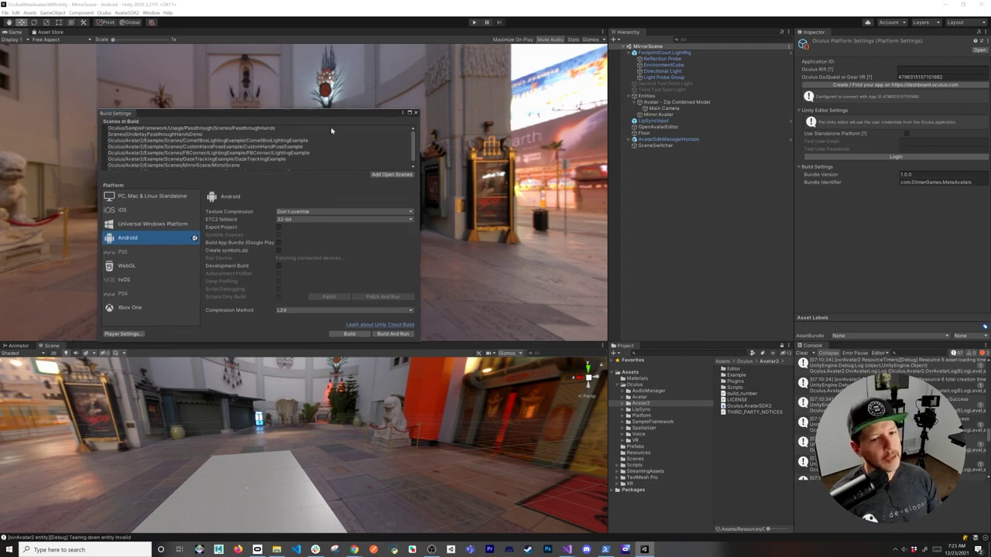
scroll(333, 137, "down", 1)
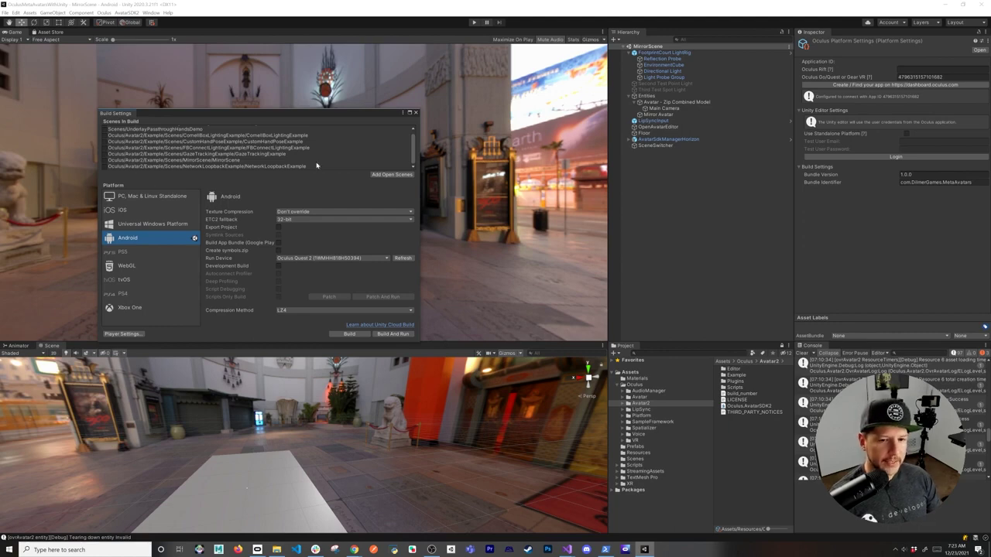
Review the Android Player settings, including graphics API, package name, API levels, scripting backend and target architectures
left_click(123, 333)
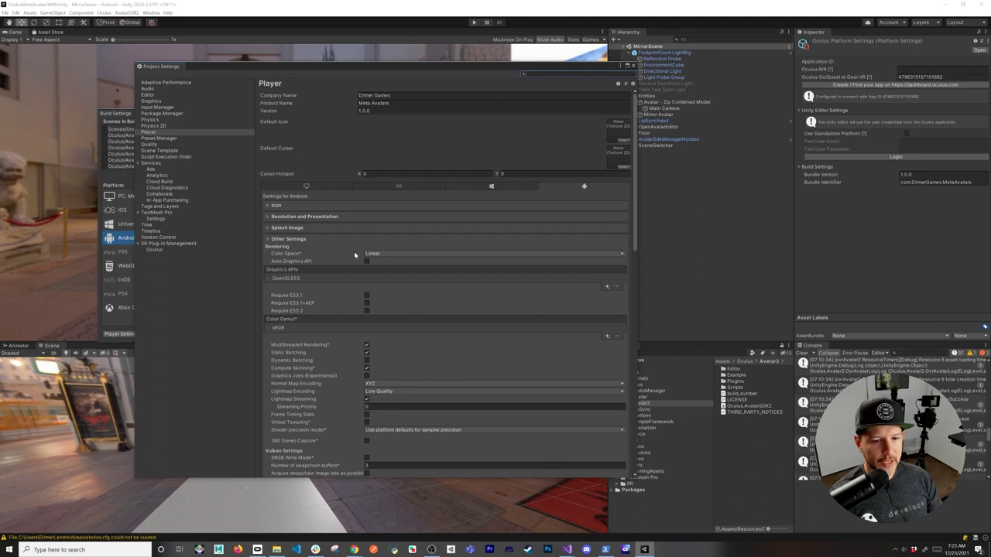
scroll(425, 308, "down", 6)
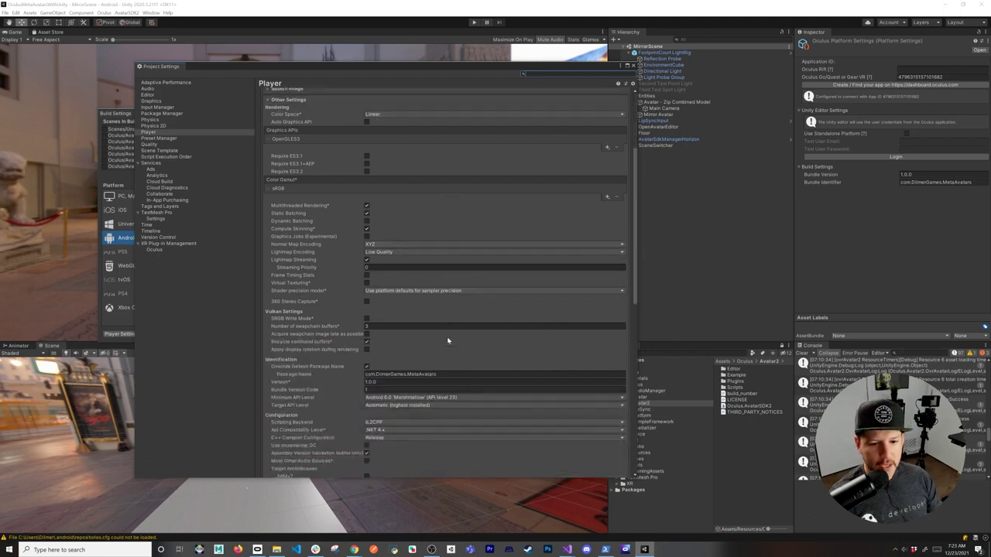
scroll(435, 339, "down", 2)
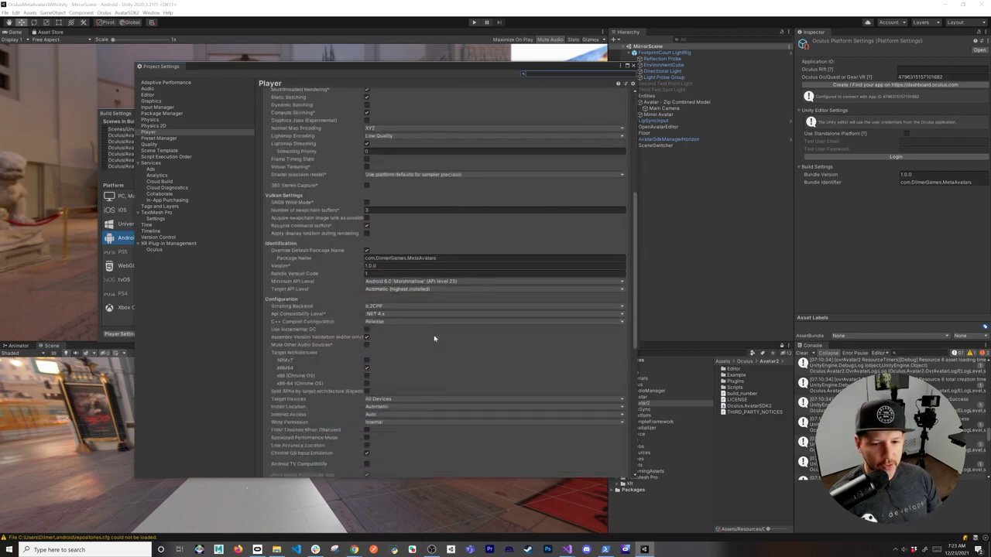
left_click(381, 307)
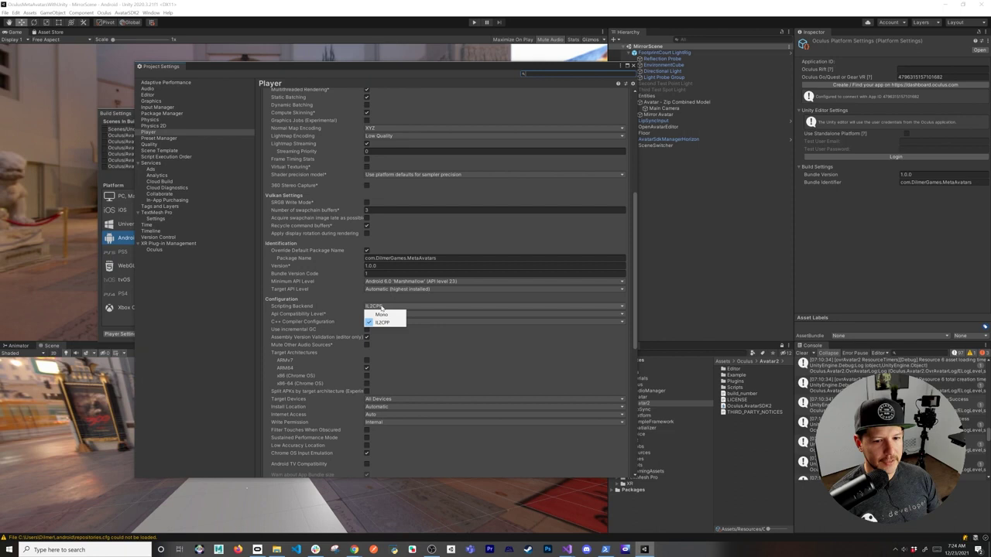
left_click(380, 308)
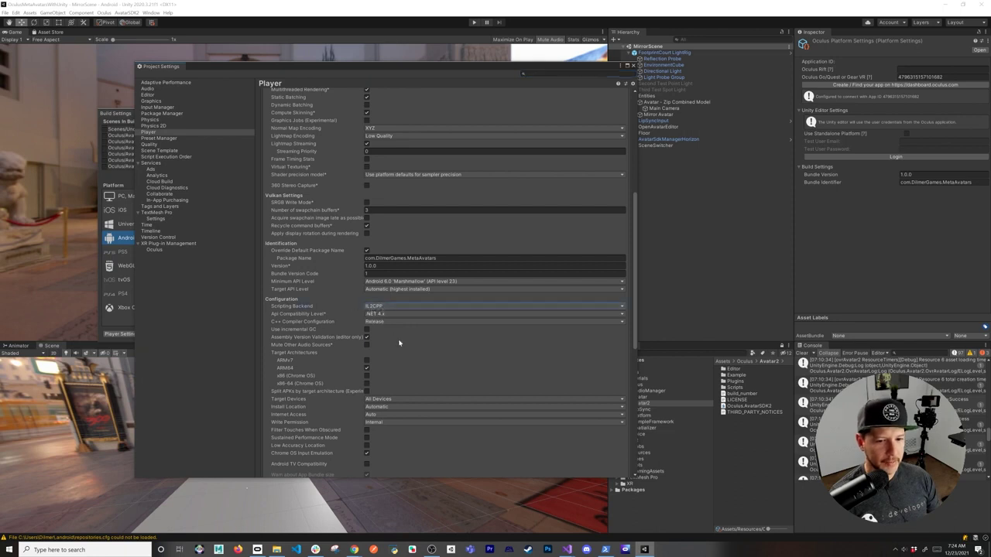
scroll(400, 343, "down", 1)
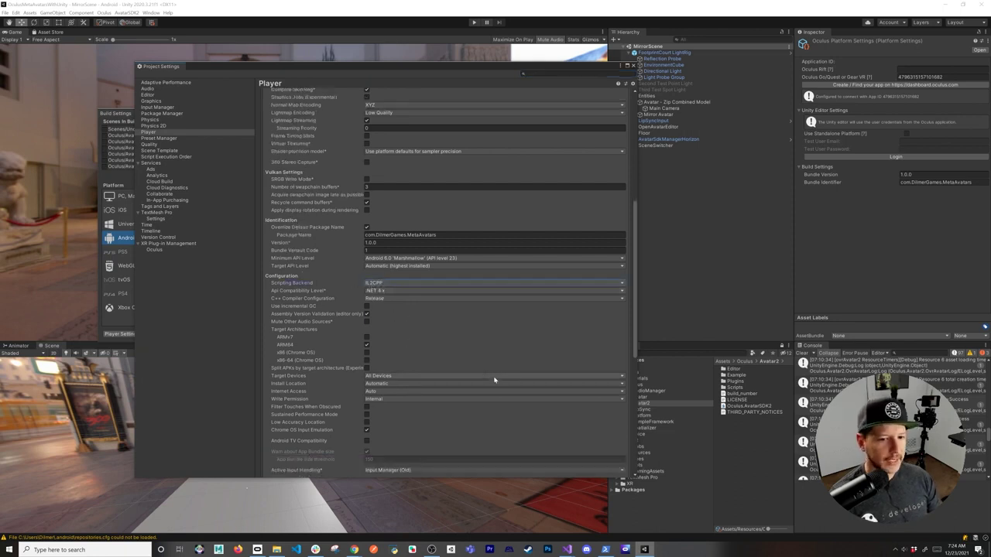
scroll(368, 309, "down", 2)
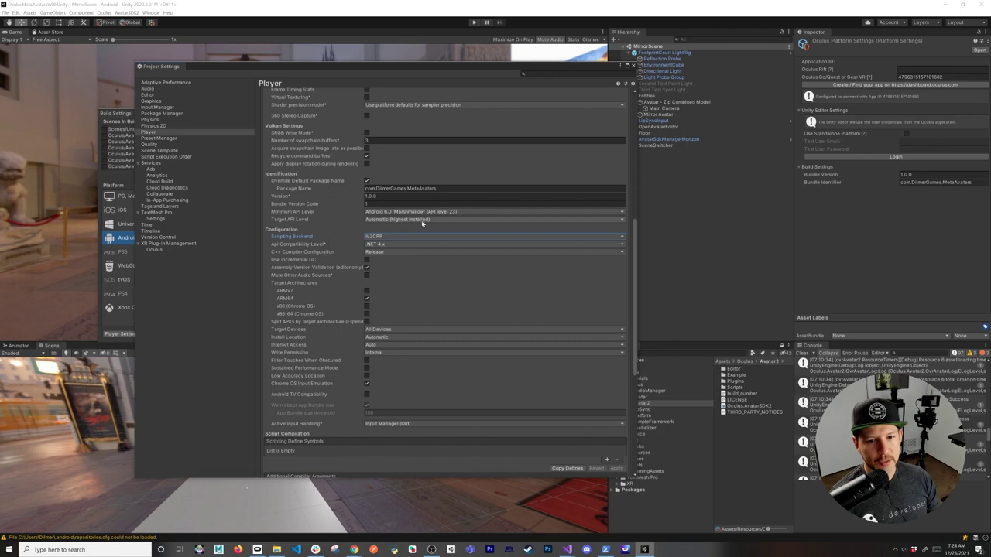
scroll(466, 288, "down", 8)
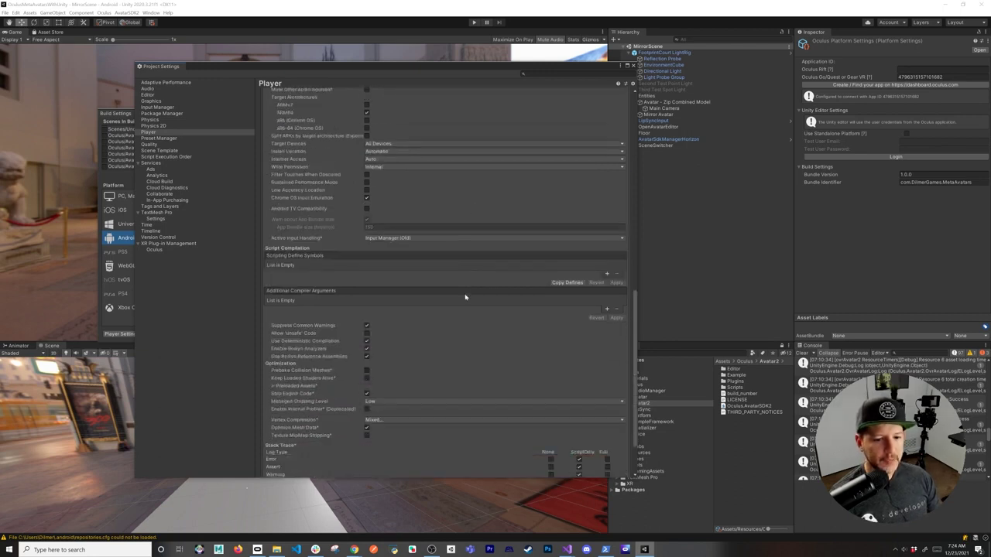
Check the XR plug-in providers for Android and for desktop, and close the project settings
left_click(181, 244)
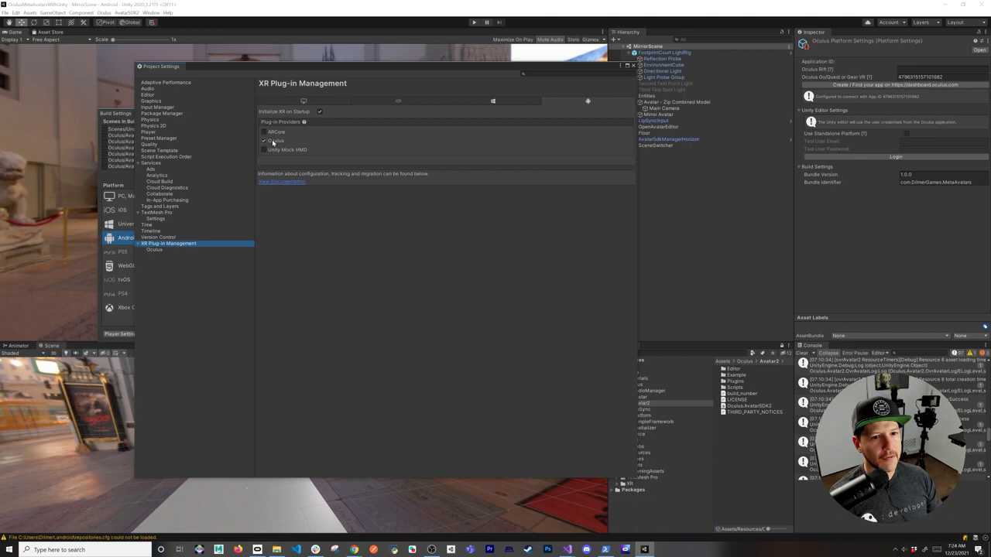
left_click(303, 101)
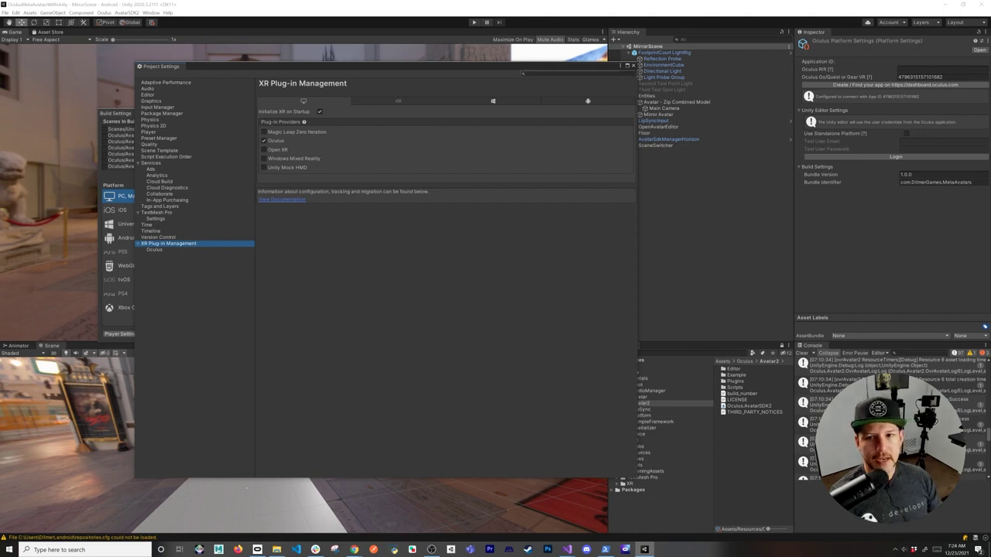
left_click(634, 67)
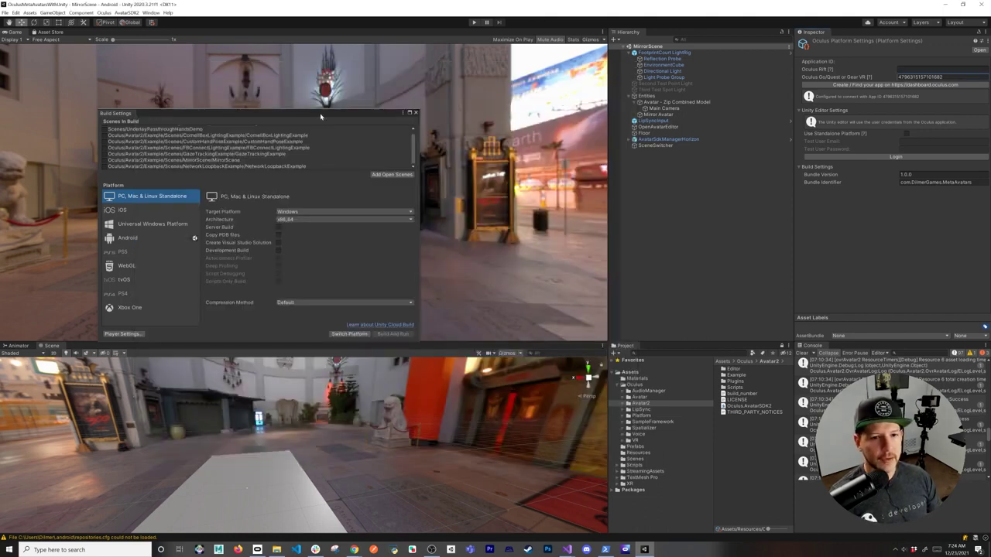
Look up the OpenXR option among the Oculus tools and close the build settings
left_click(104, 13)
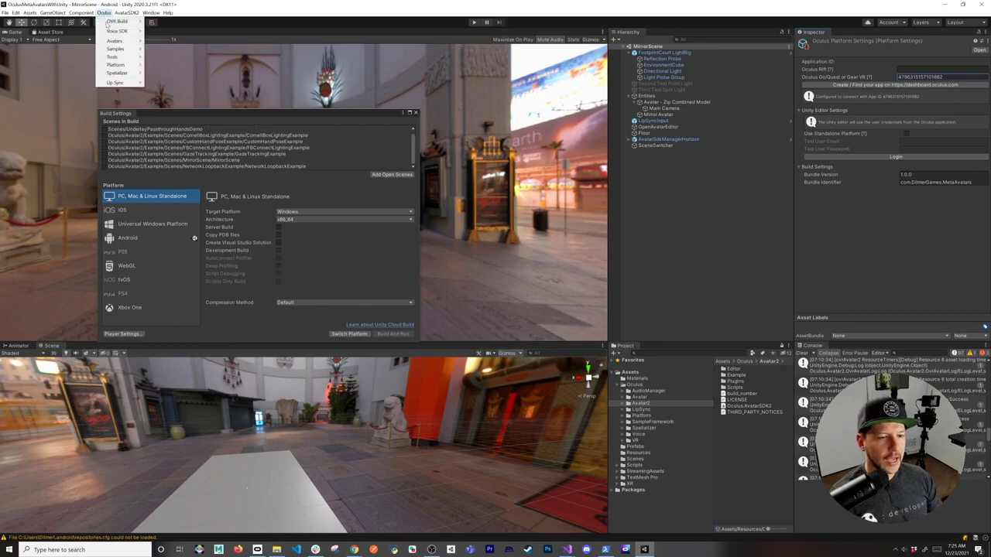
mouse_move(115, 57)
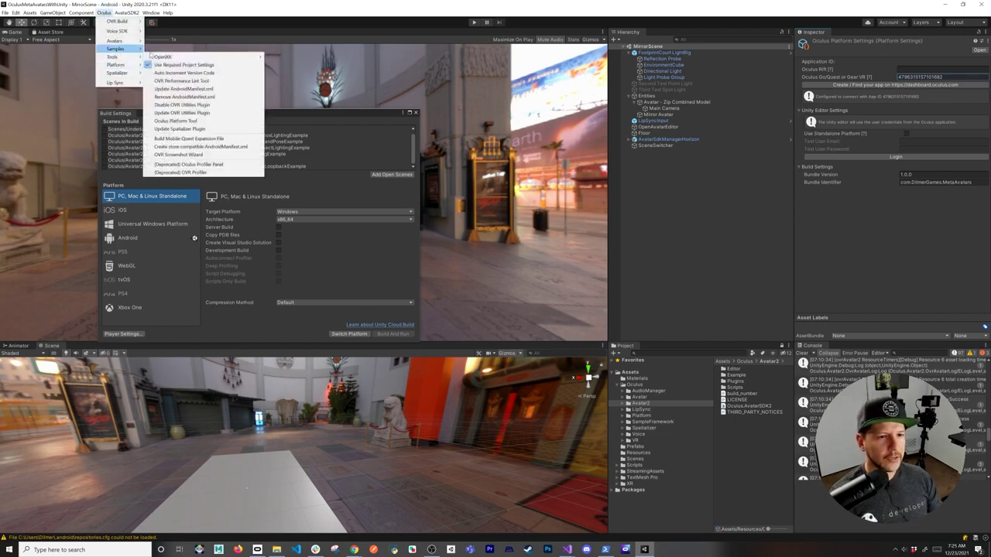
mouse_move(162, 57)
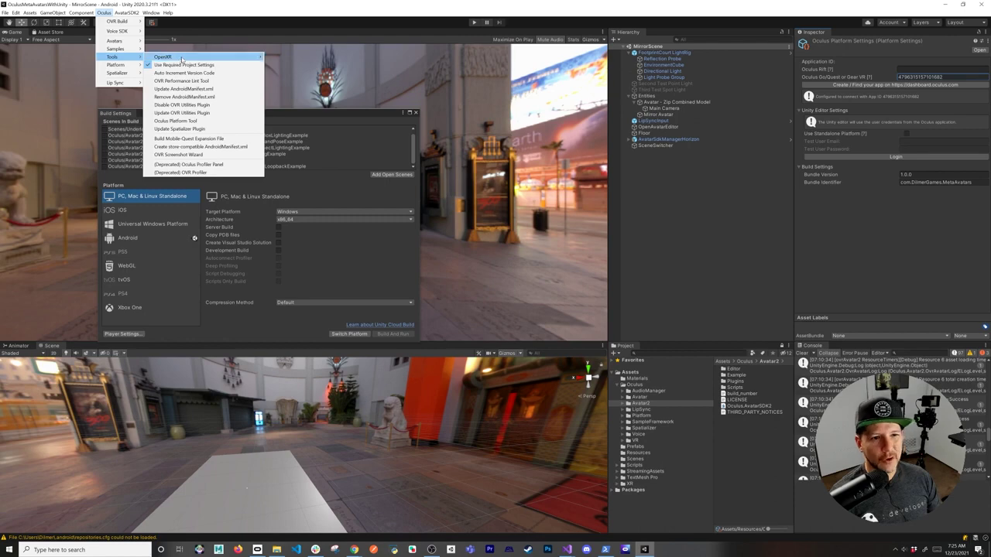
left_click(290, 11)
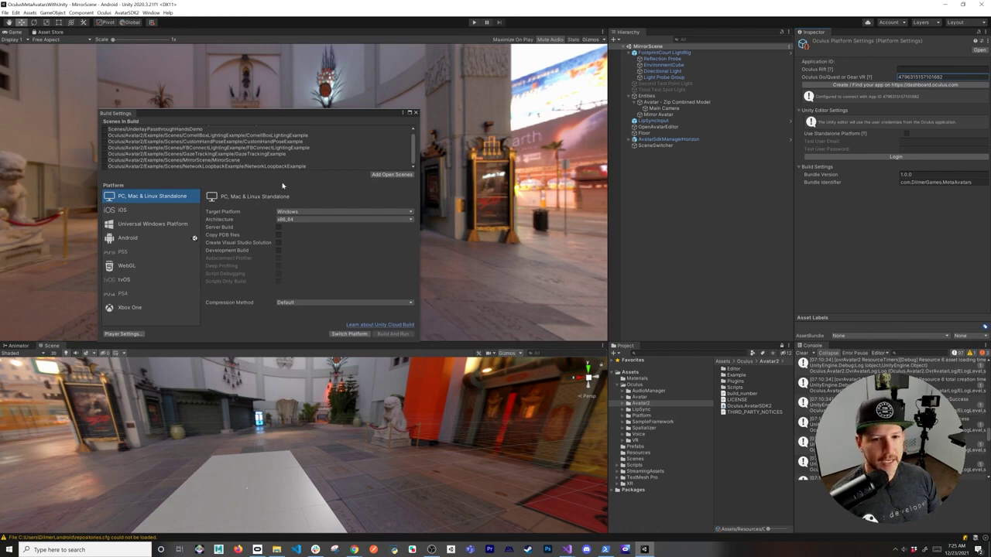
left_click(415, 112)
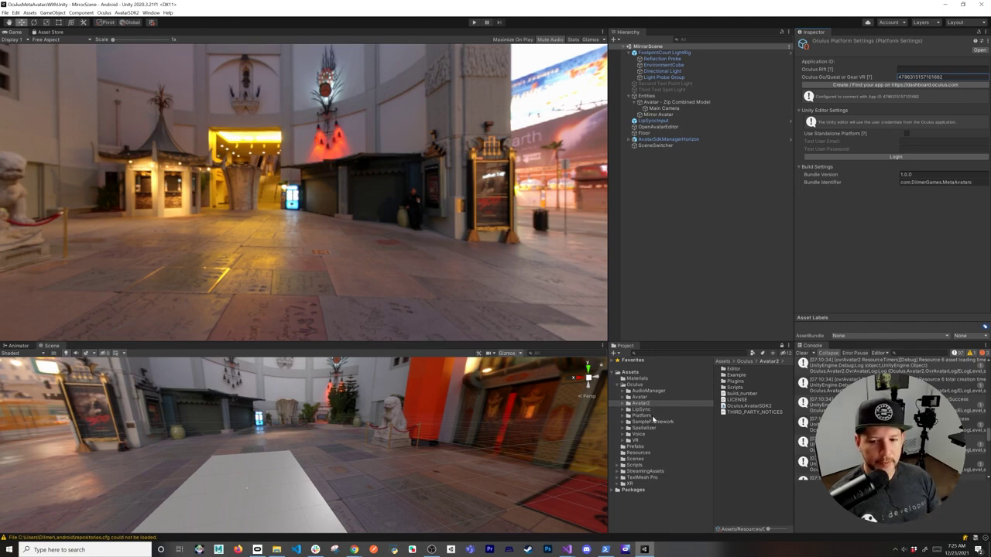
Find the Avatar2 example's Common Scripts folder and open the OvrPlatformInit script in Visual Studio
left_click(624, 404)
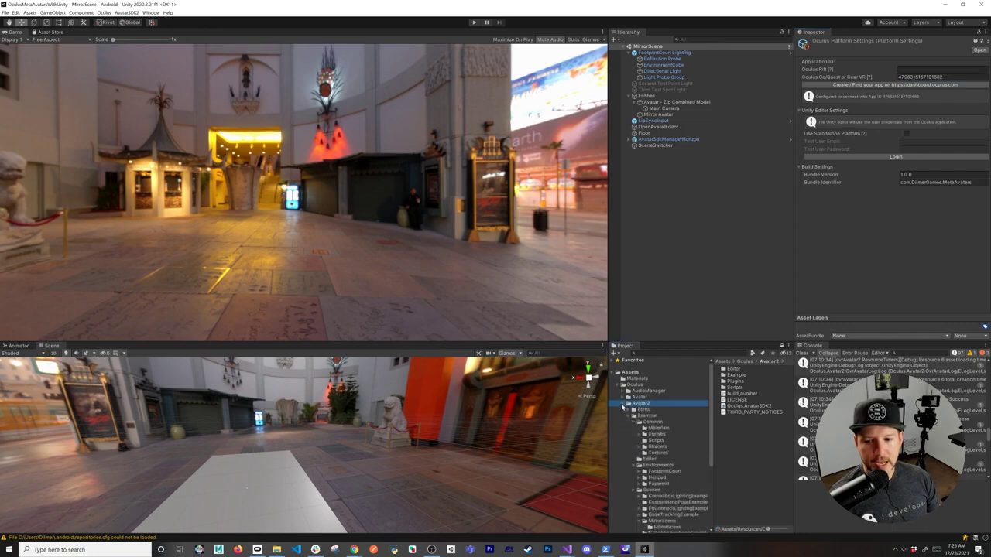
scroll(664, 432, "down", 2)
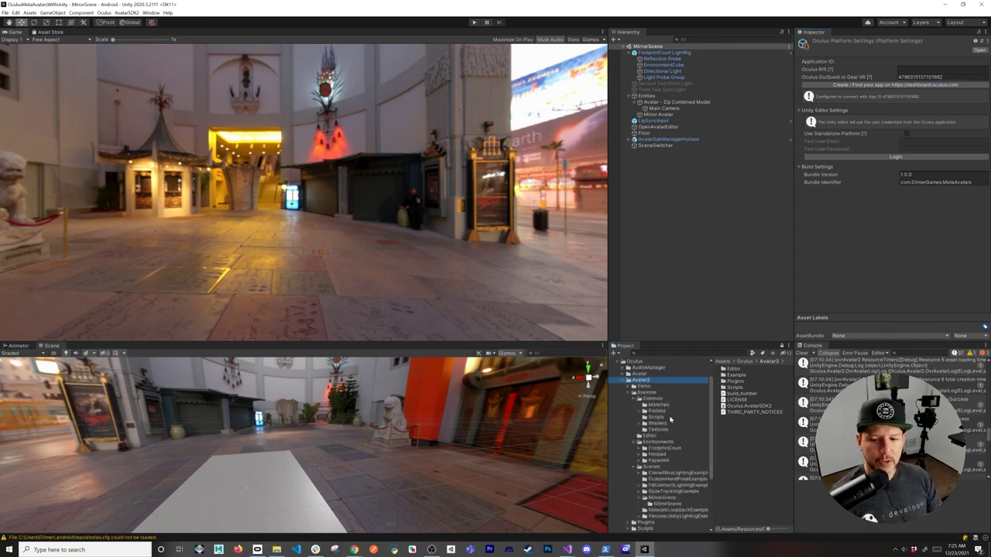
left_click(658, 418)
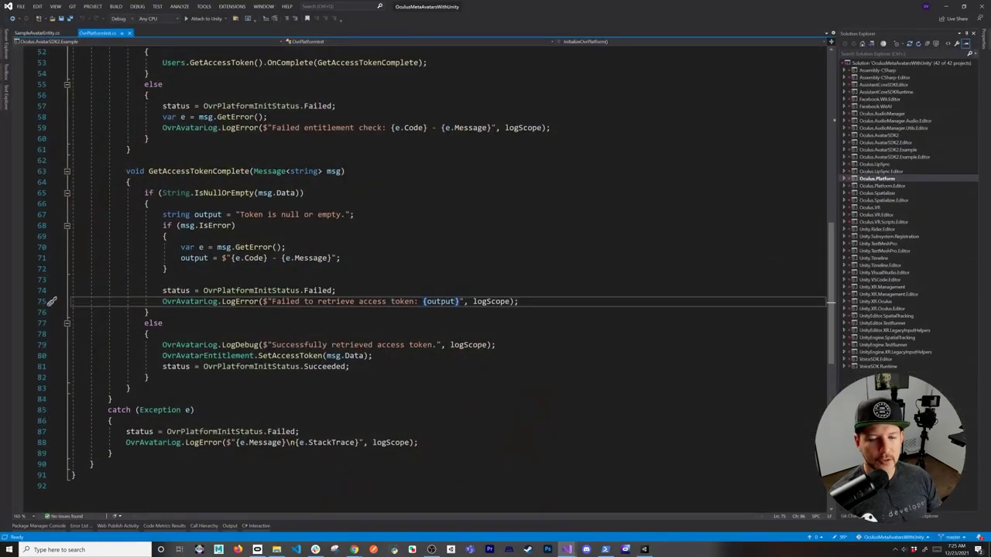
Read InitializeOvrPlatform from the top of the script, highlighting the Core.AsyncInitialize call and its InitializeComplete callback
scroll(433, 279, "up", 15)
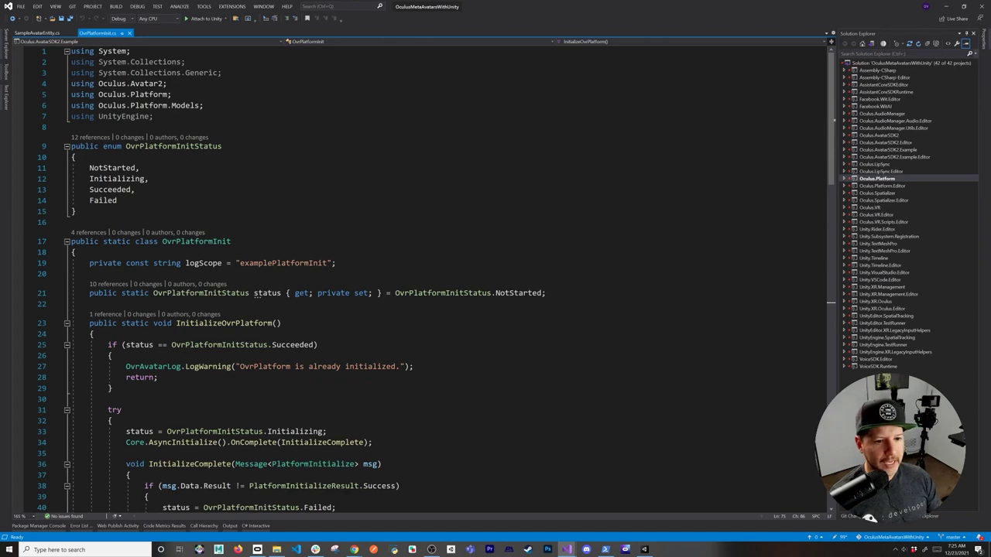
scroll(434, 279, "down", 3)
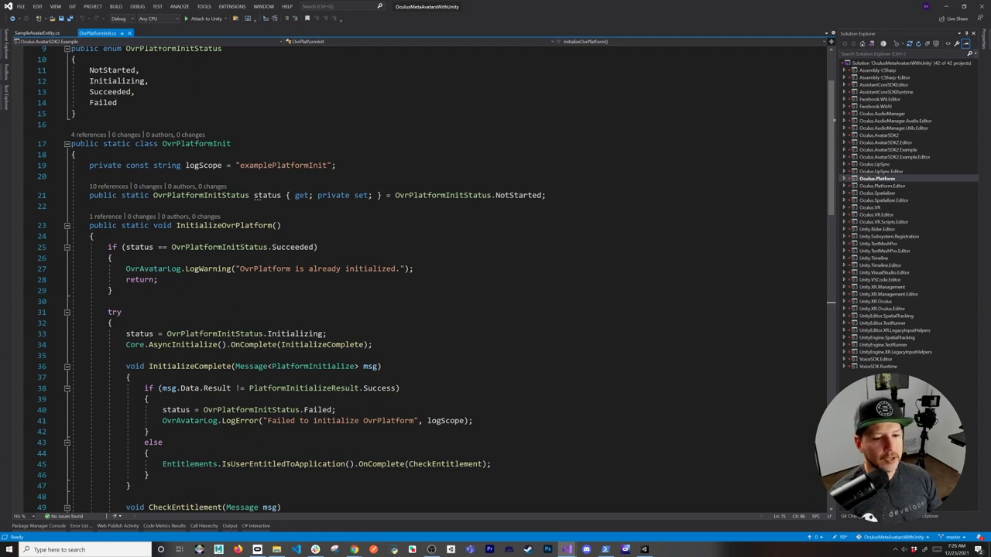
scroll(418, 279, "down", 2)
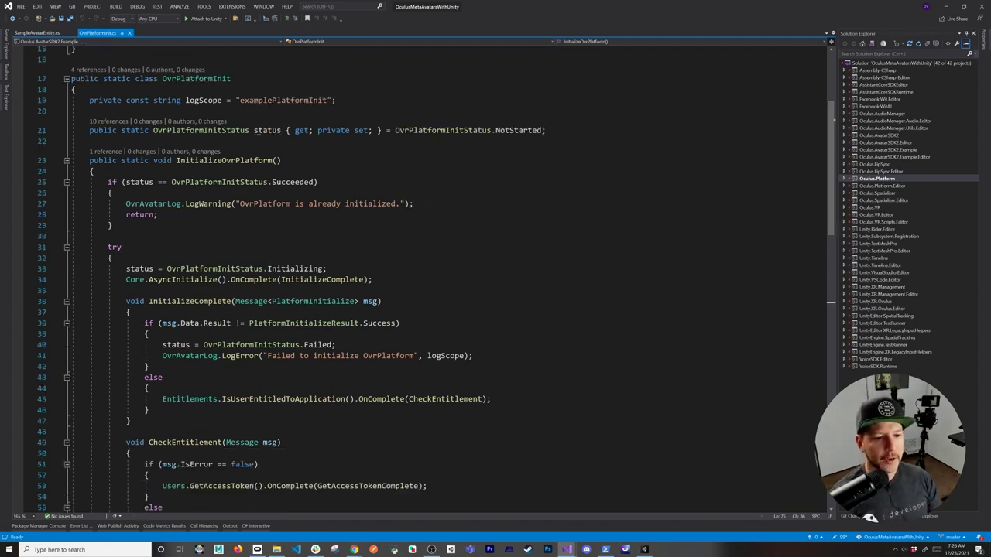
left_click_drag(127, 281, 290, 280)
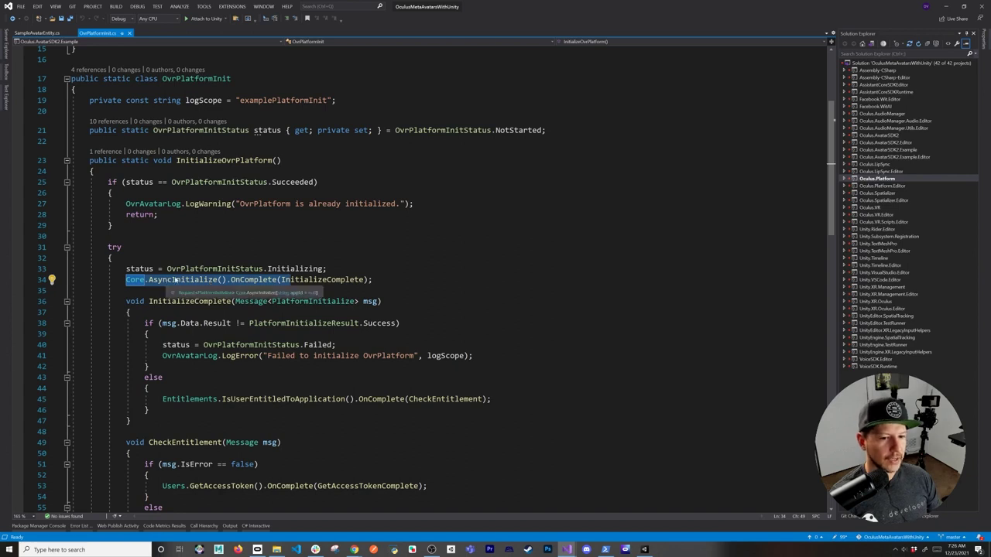
double_click(291, 280)
scroll(290, 281, "down", 2)
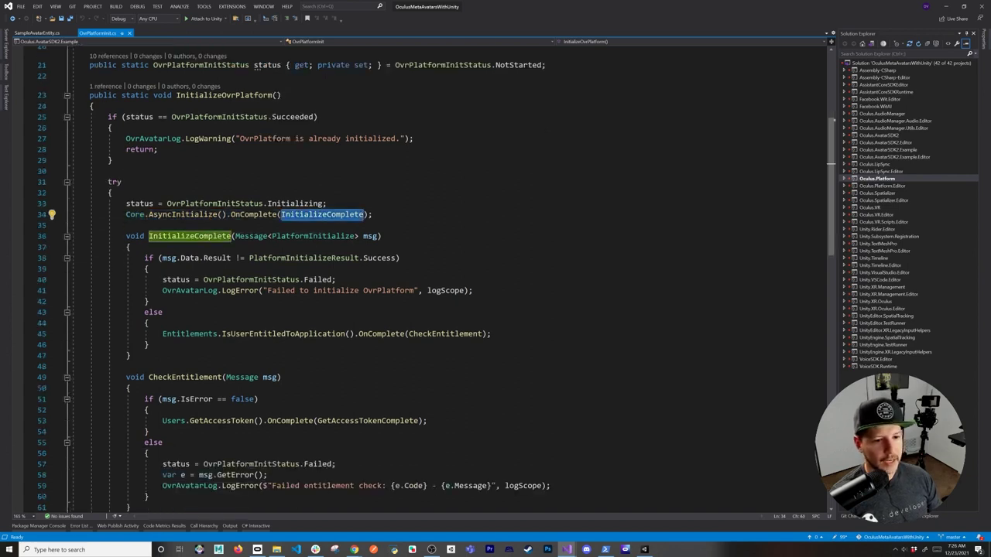
Examine the result handling in InitializeComplete, its CheckEntitlement callback and the GetAccessToken call that leads to GetAccessTokenComplete
left_click(144, 258)
left_click_drag(144, 258, 148, 346)
double_click(445, 334)
scroll(446, 334, "down", 3)
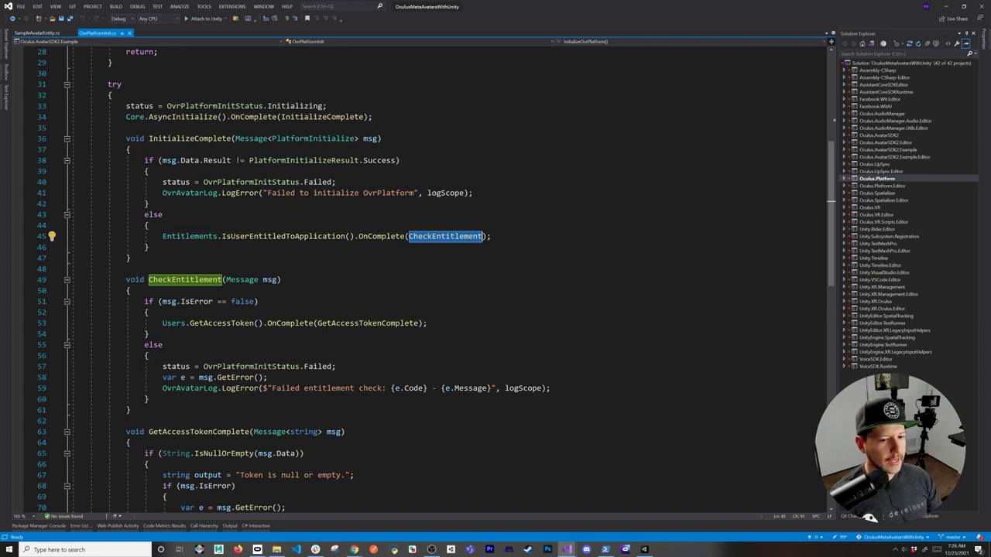
left_click(221, 323)
double_click(220, 324)
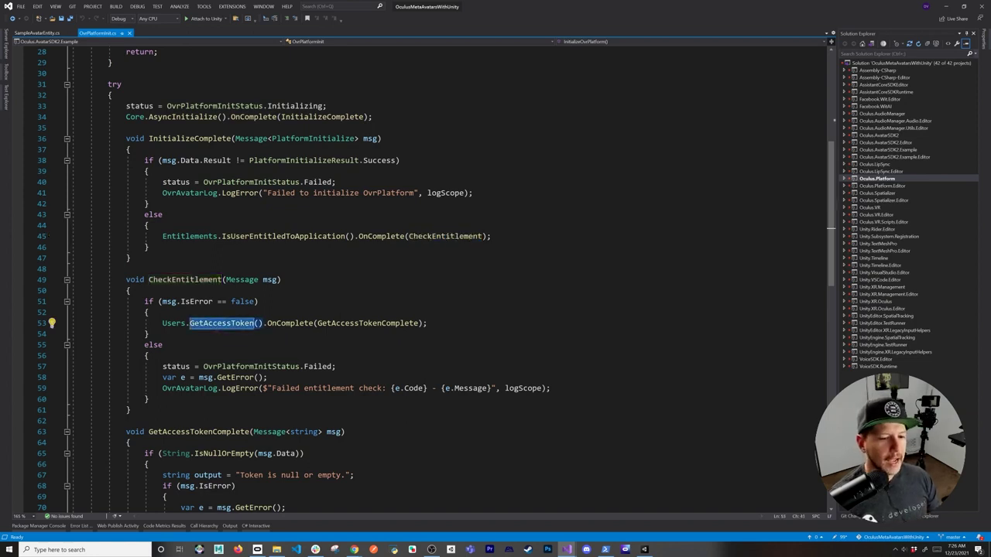
scroll(426, 279, "down", 4)
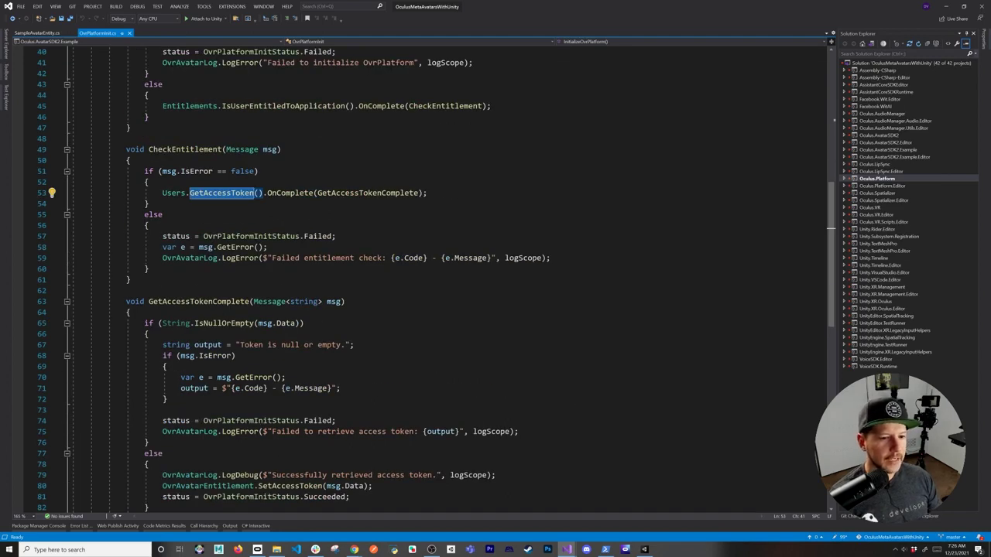
Read through the GetAccessTokenComplete callback, including its SetAccessToken call, and review the script back up to the OvrPlatformInitStatus enum
double_click(205, 302)
scroll(204, 302, "down", 3)
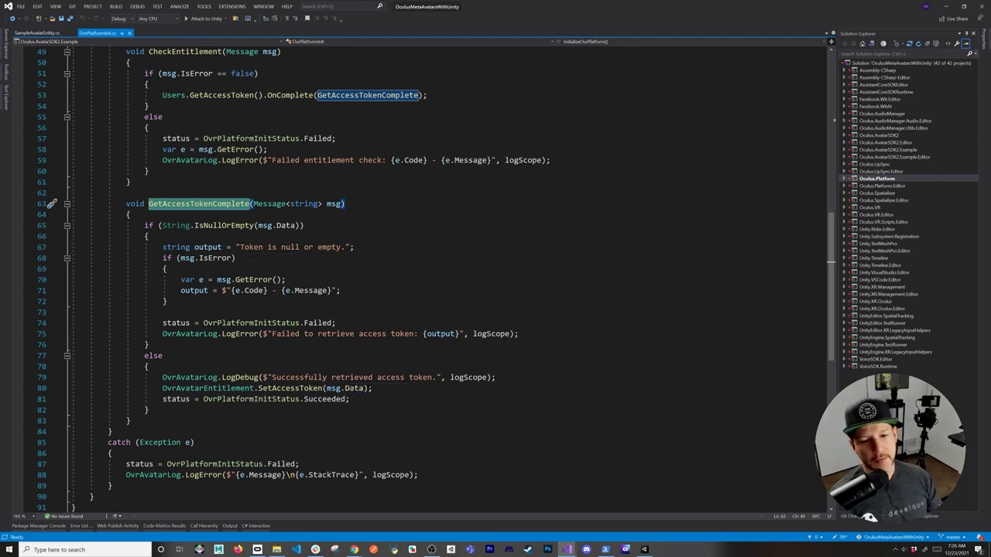
scroll(282, 263, "up", 6)
scroll(282, 263, "up", 6)
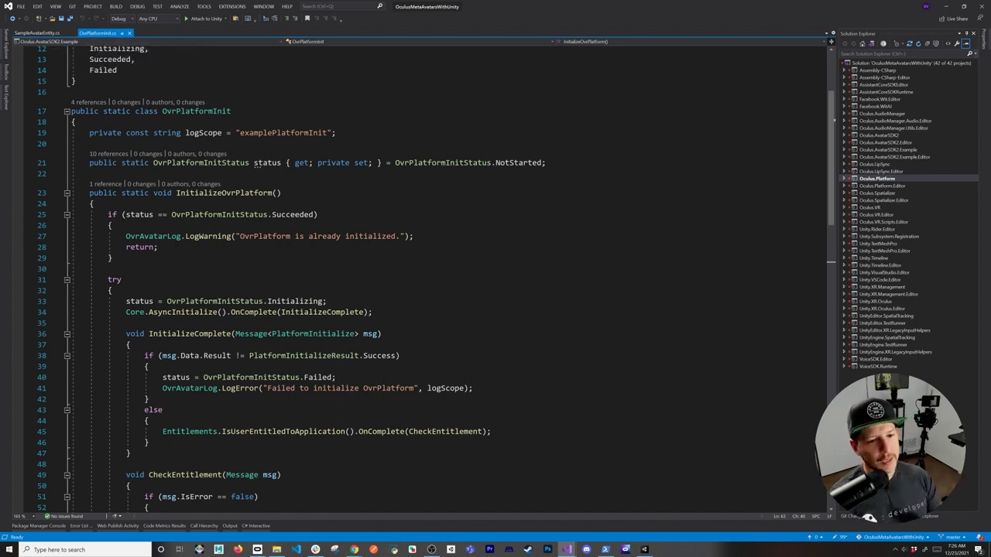
scroll(434, 278, "up", 4)
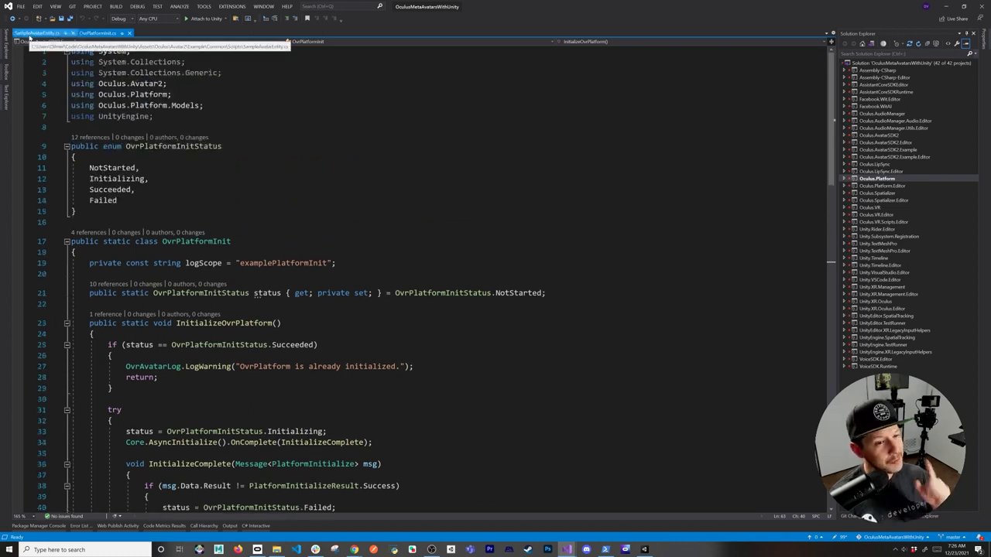
Switch to the SampleAvatarEntity script and examine its class declaration and the path field of the AssetData struct
left_click(35, 33)
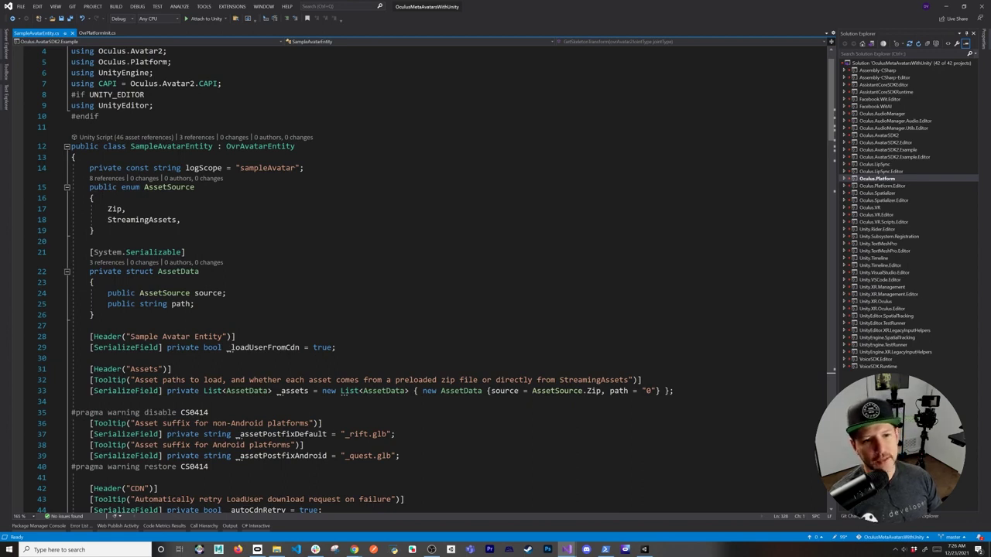
double_click(153, 146)
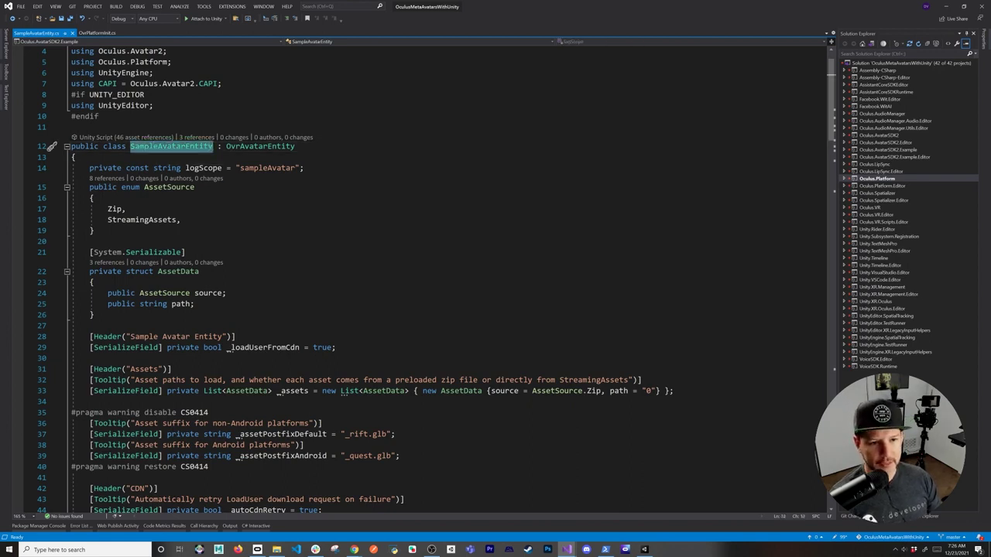
scroll(434, 279, "down", 2)
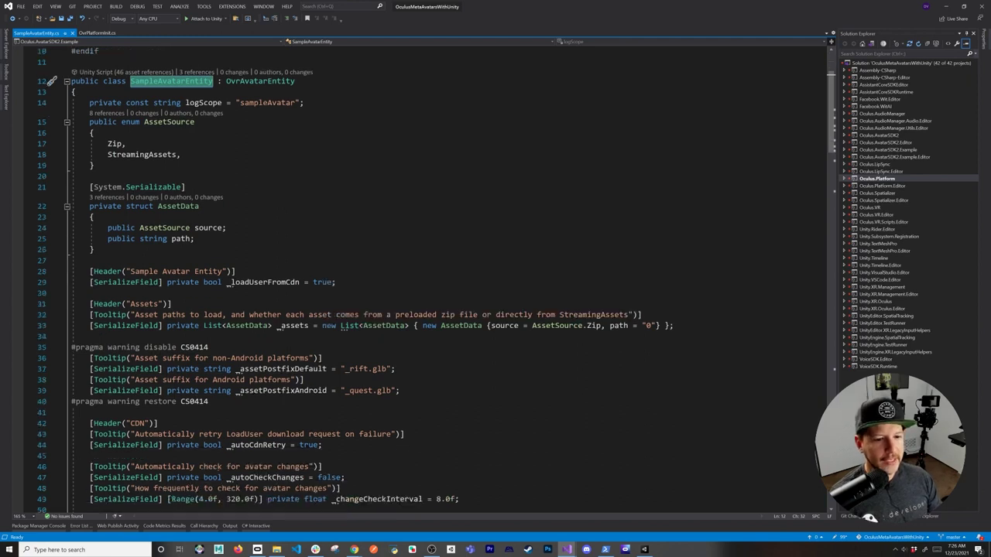
double_click(186, 238)
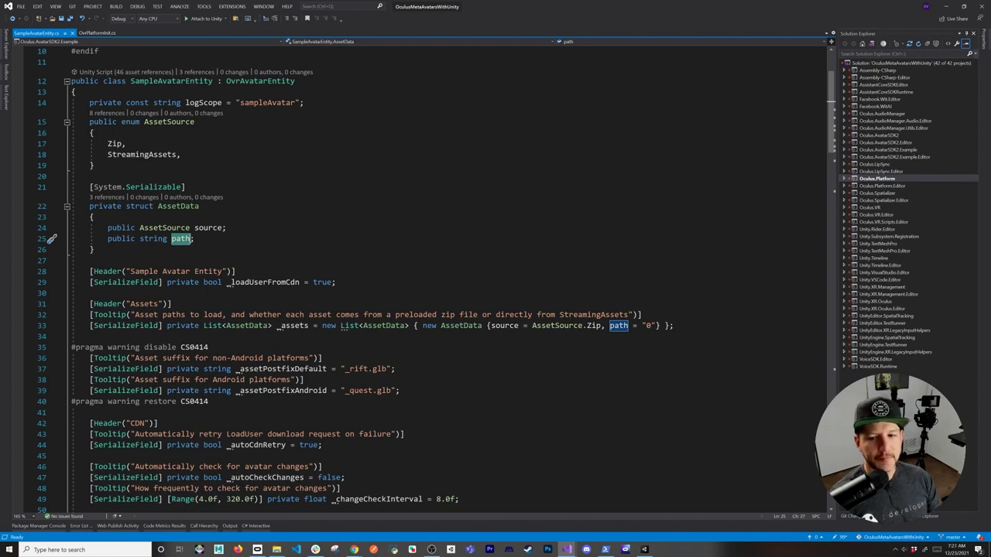
Examine the serialized _assets list declaration, highlighting its default AssetData entry and the path value "0"
left_click_drag(652, 326, 646, 326)
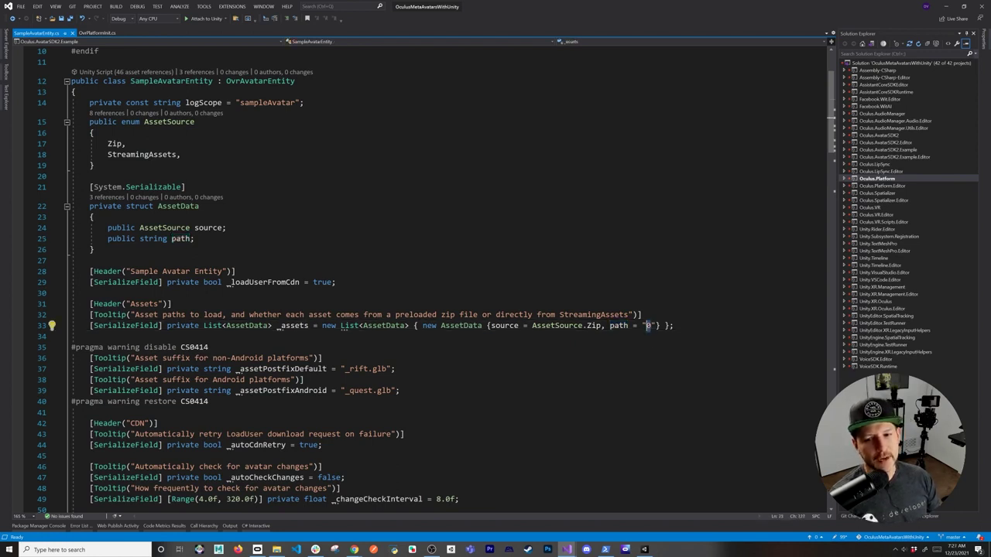
double_click(620, 326)
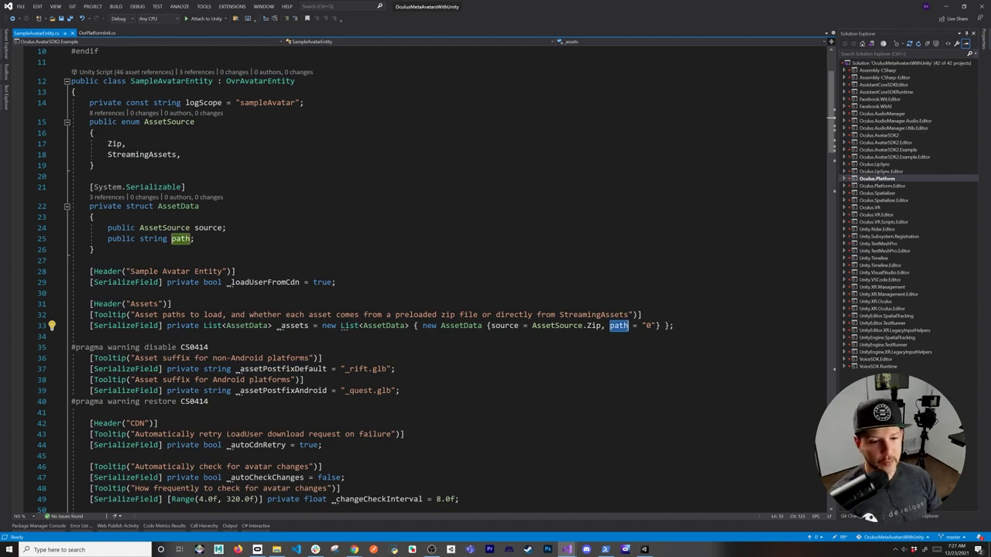
left_click_drag(87, 326, 463, 326)
left_click(644, 326)
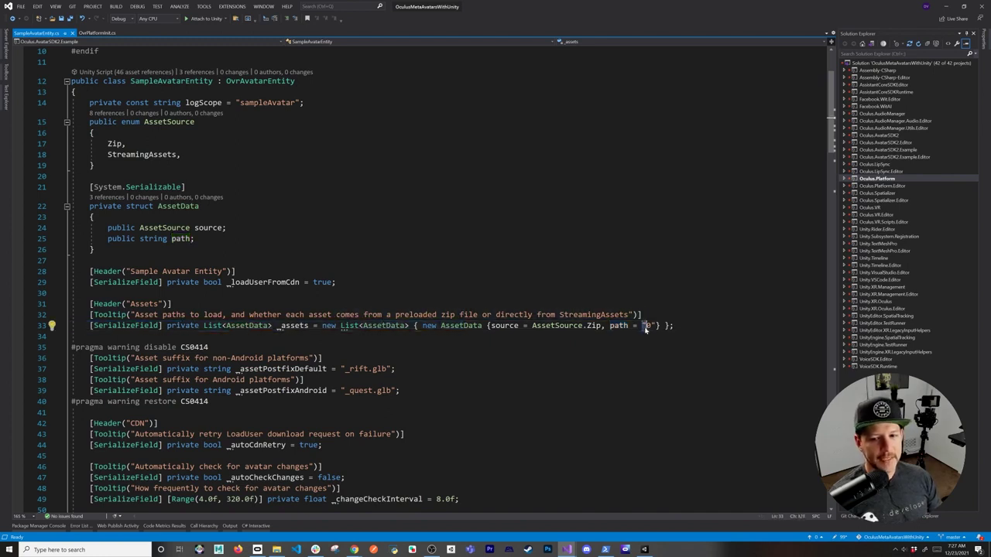
left_click(647, 294)
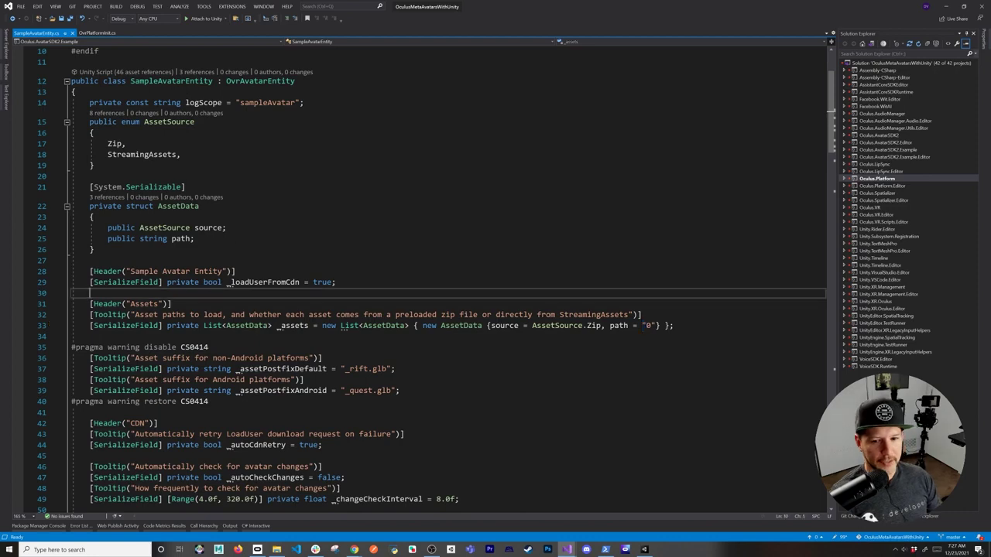
Return to Unity and open the CornellBoxLightingExample scene from the Avatar2 example's Scenes folder
left_click(946, 7)
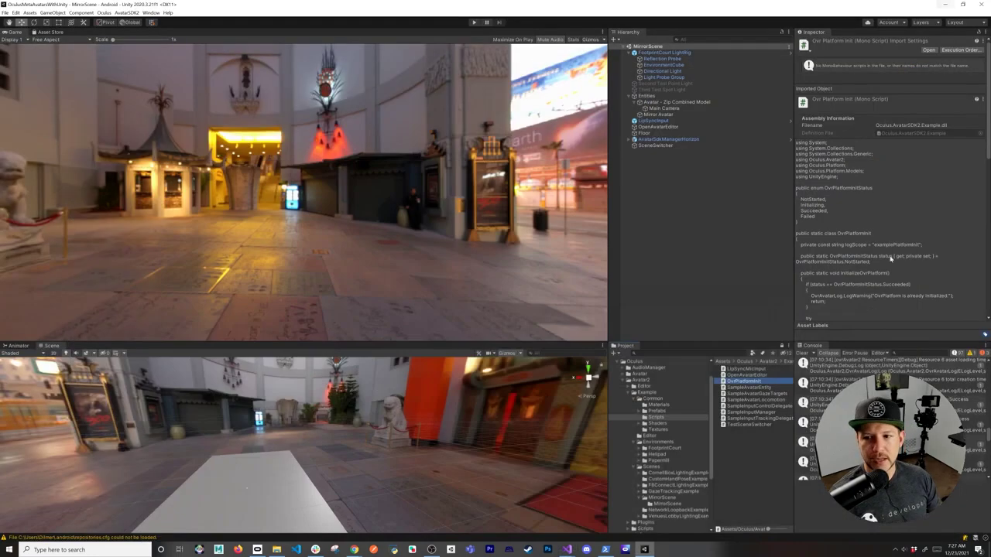
left_click(744, 449)
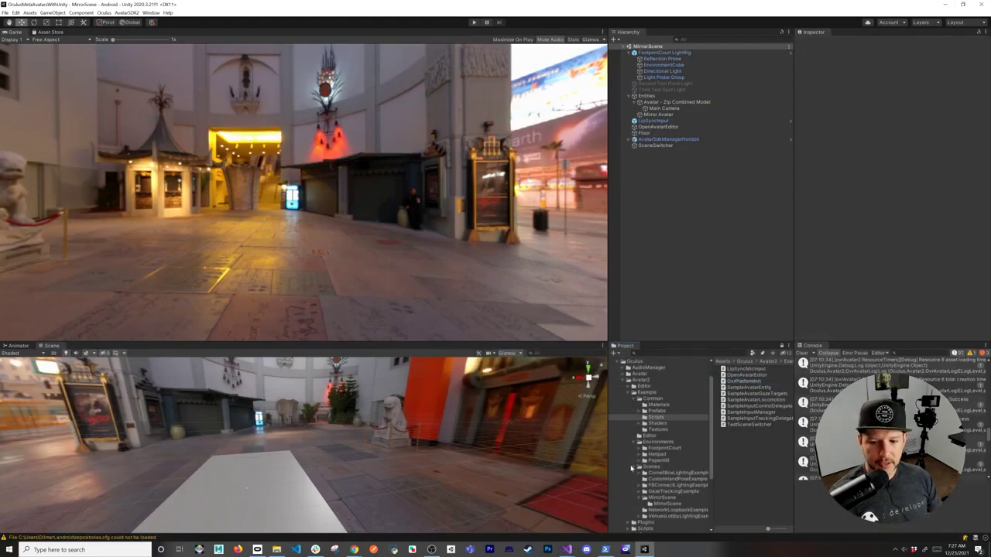
left_click(649, 467)
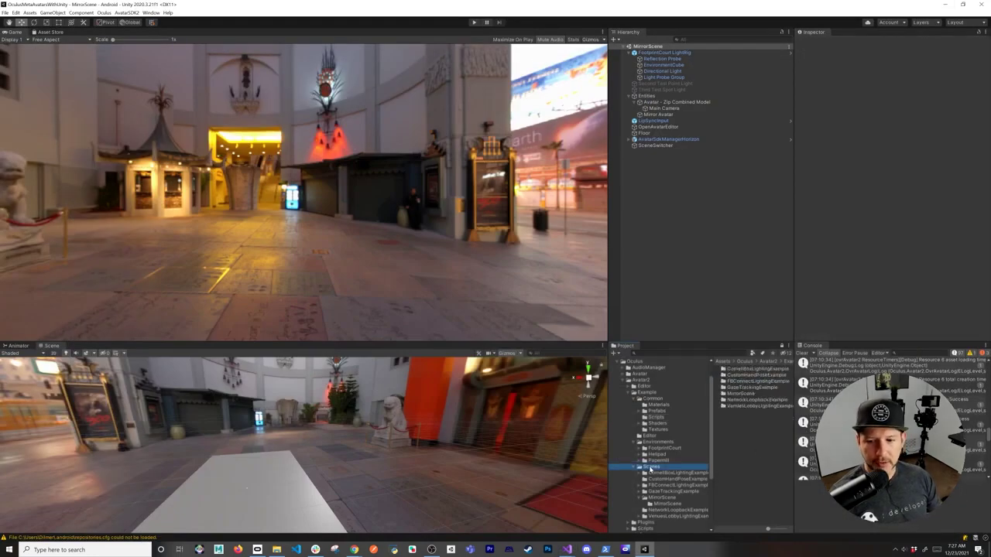
double_click(736, 369)
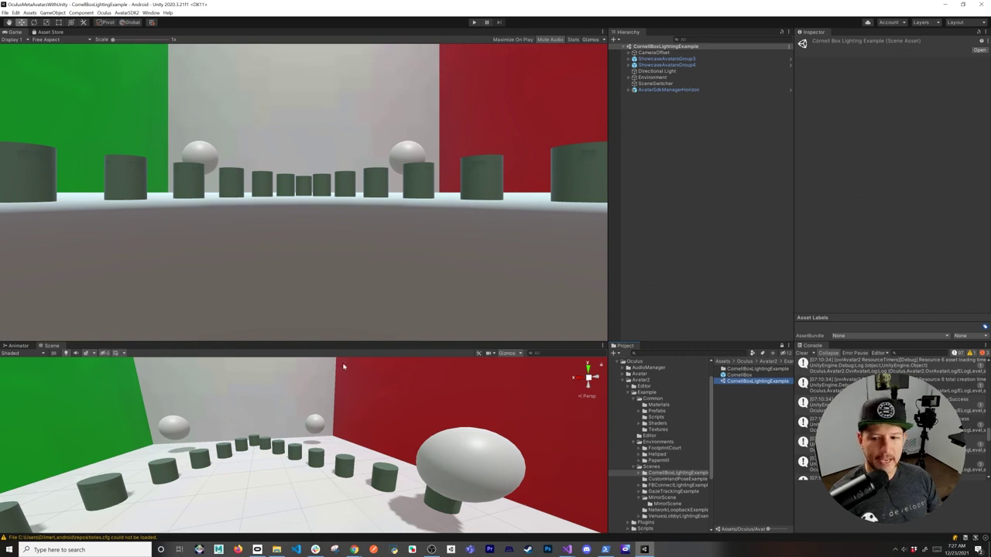
Inspect the Cornell box environment from several angles, preview its showcase avatars in play mode, and stop playback
scroll(438, 407, "down", 10)
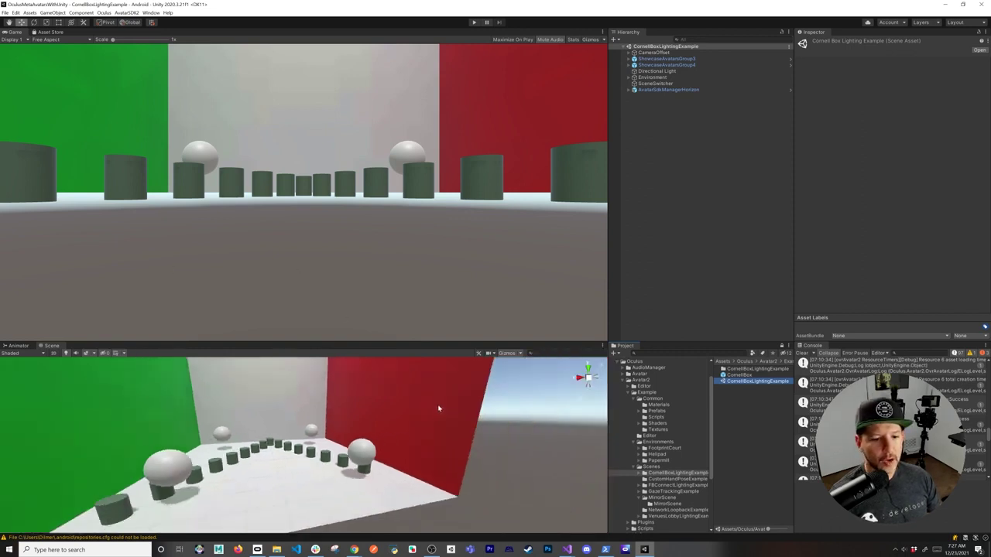
left_click_drag(396, 416, 492, 438, "alt")
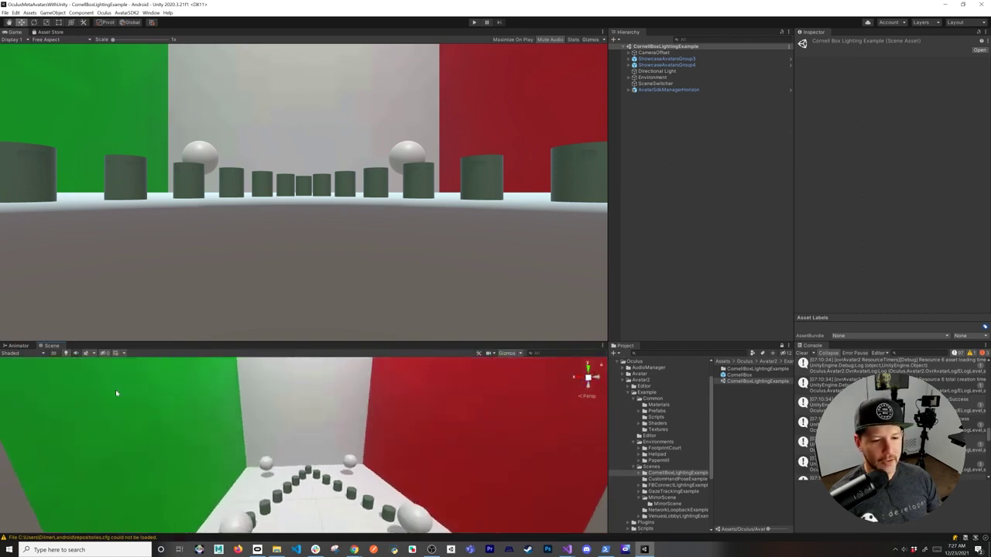
left_click_drag(480, 408, 387, 446, "alt")
scroll(367, 410, "up", 5)
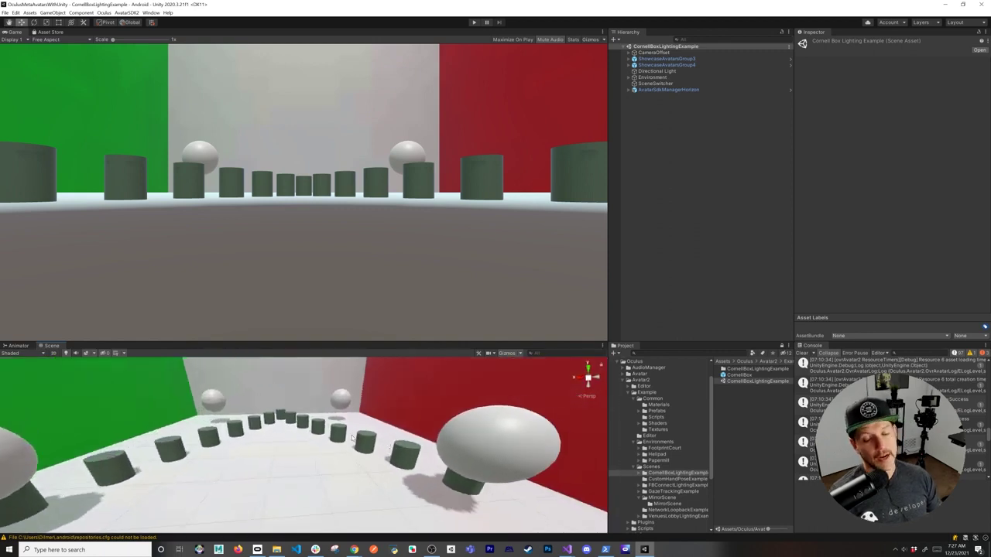
left_click_drag(335, 408, 367, 461, "alt")
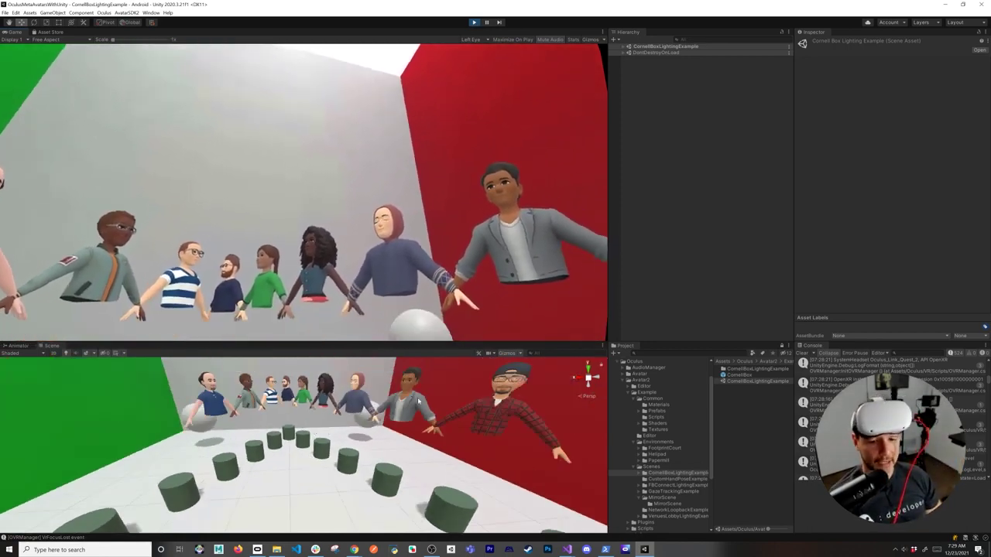
left_click(474, 22)
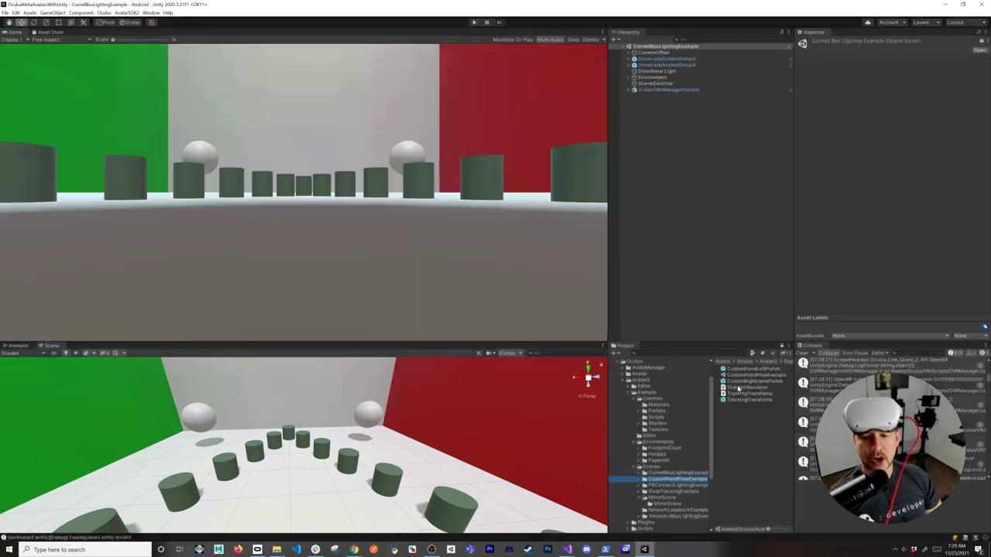
Open the CustomHandPoseExample scene and run it in play mode
double_click(744, 376)
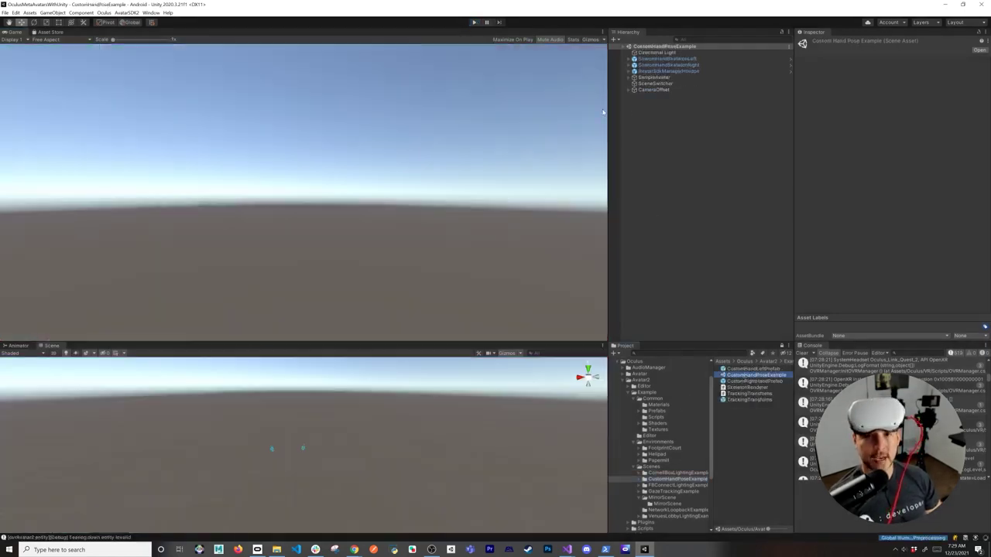
left_click(473, 23)
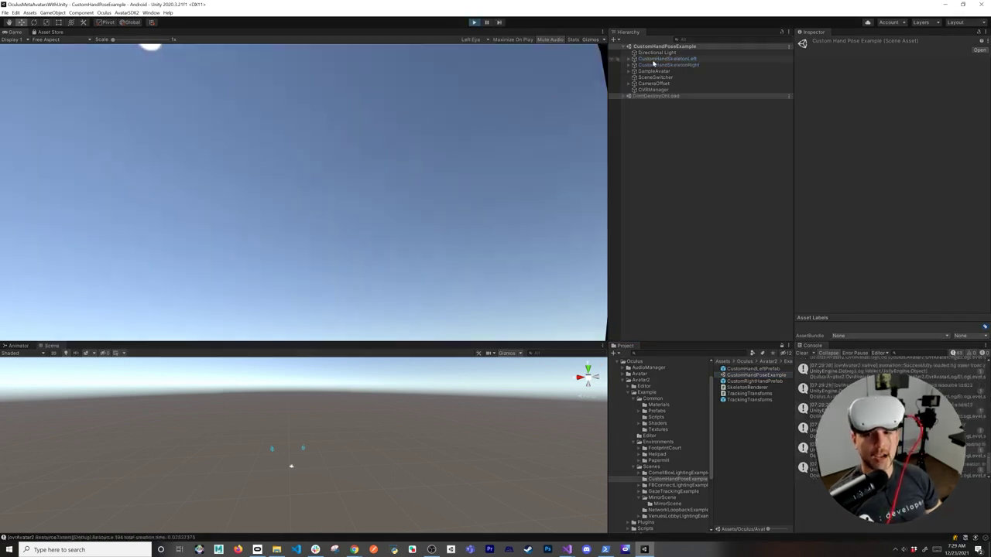
Examine CustomHandSkeletonLeft against the avatar's hand in the running scene, and stop playback to look at CustomHandSkeletonRight
left_click(654, 59)
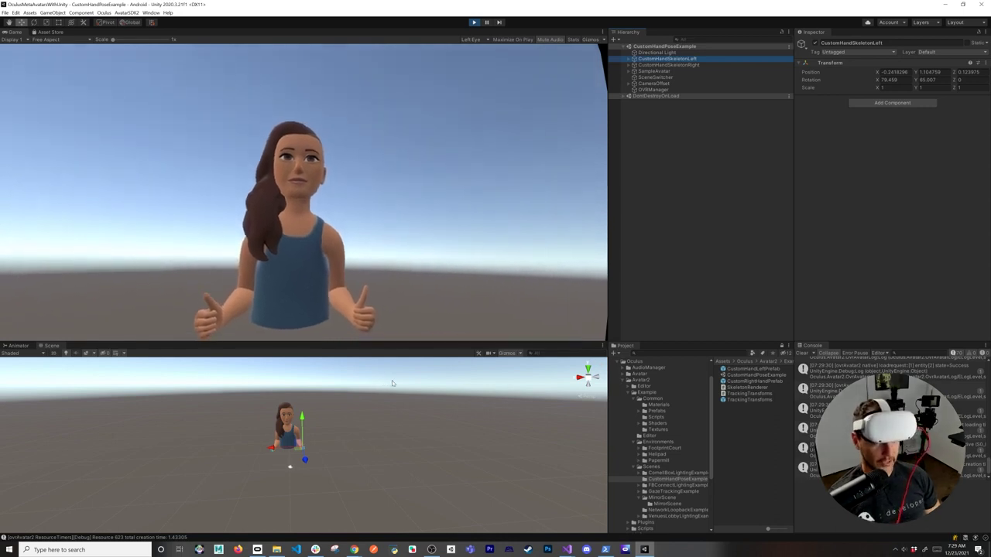
key("f")
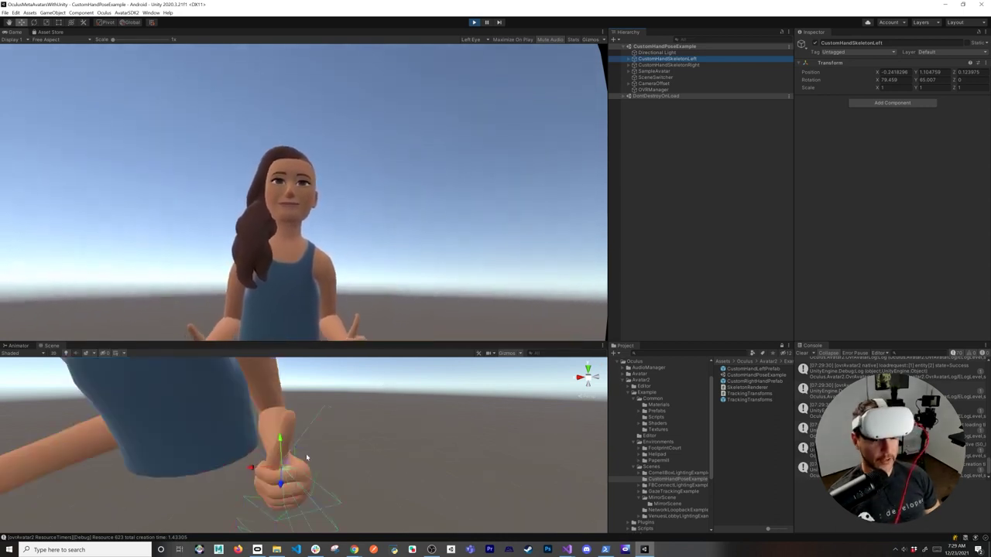
scroll(349, 469, "down", 5)
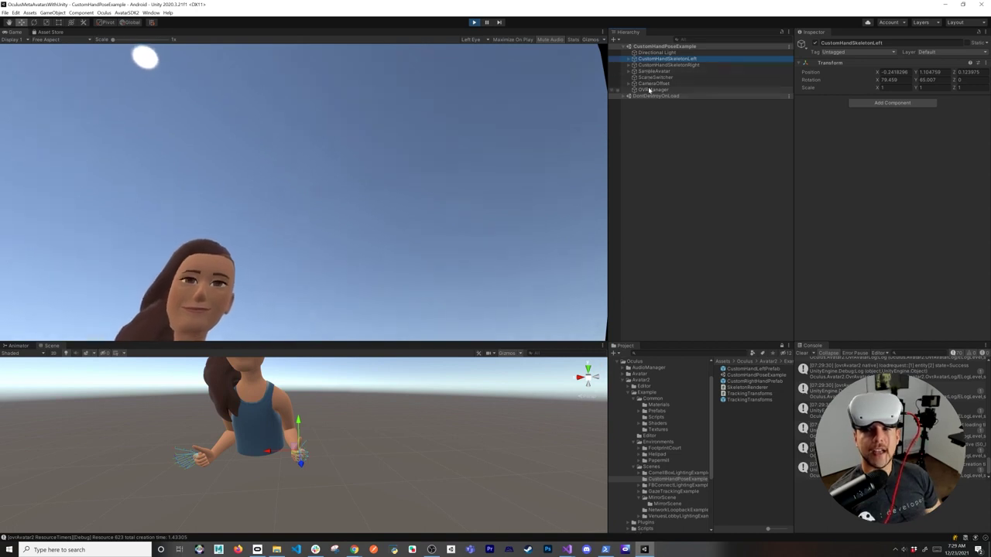
left_click(475, 22)
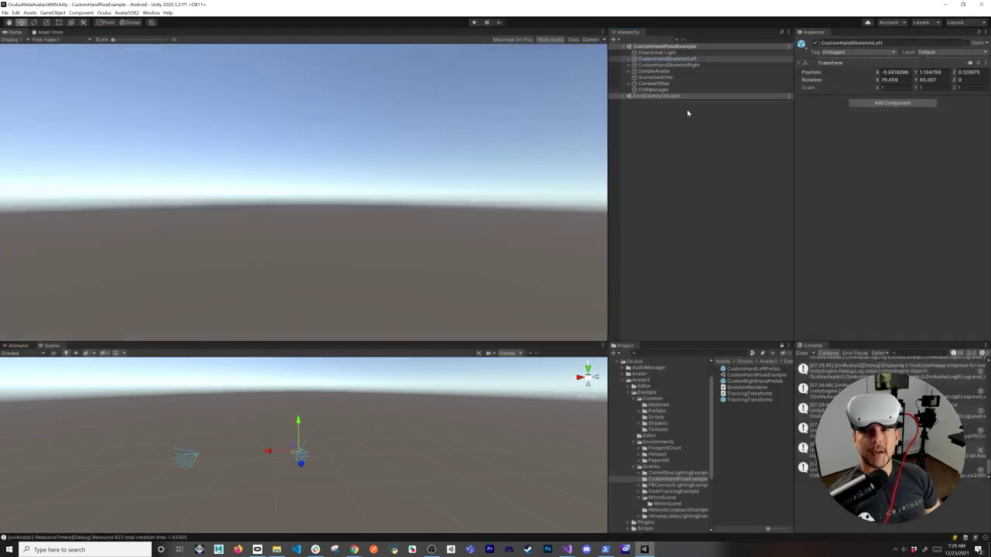
left_click(674, 55)
left_click(675, 60)
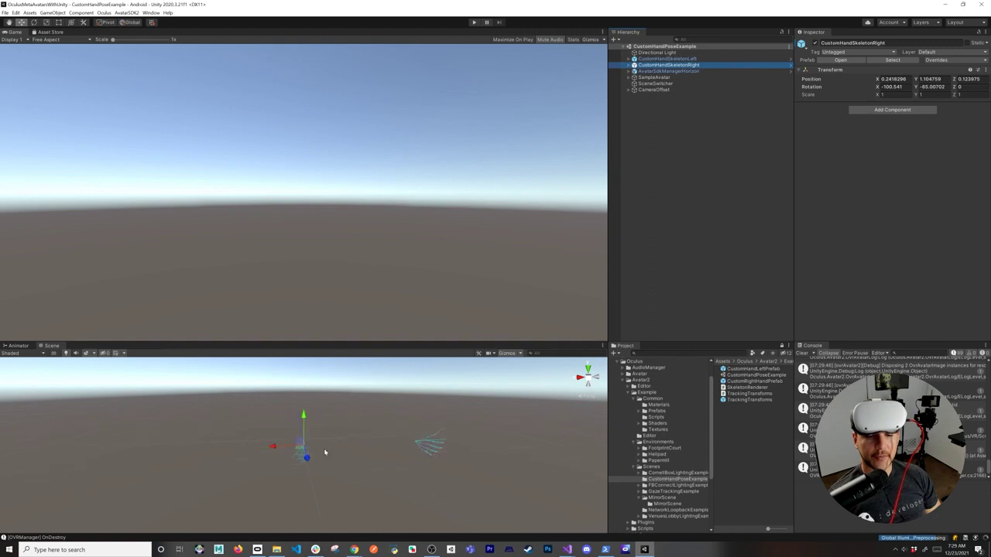
Set the asset path of SampleAvatar's Element 0 to 4, preview the changed avatar in play mode, and stop playback
left_click(655, 78)
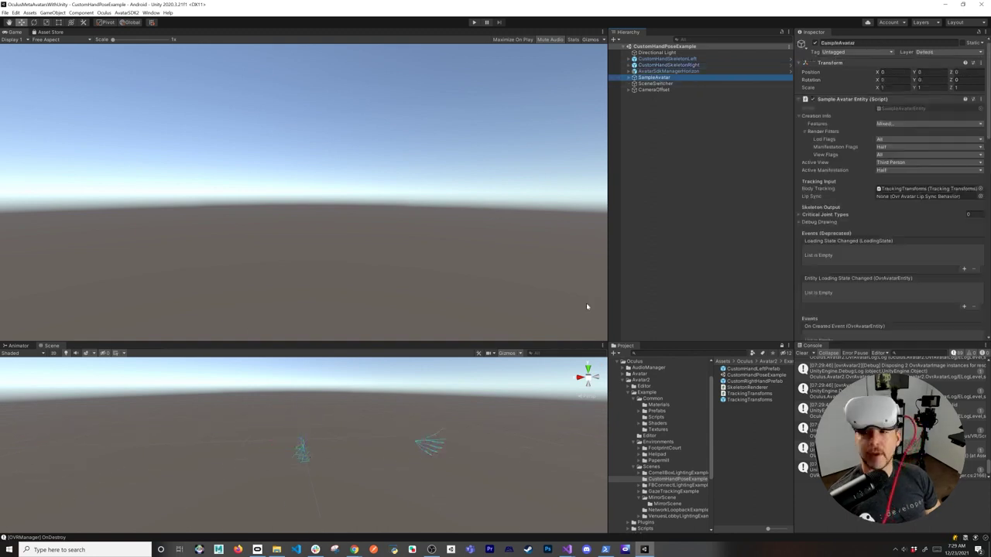
scroll(860, 206, "down", 15)
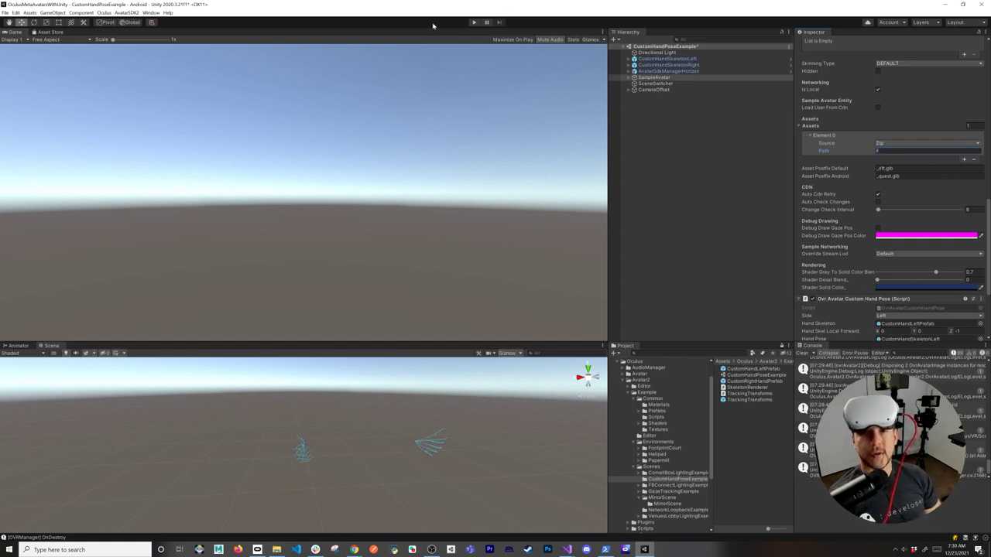
left_click(475, 23)
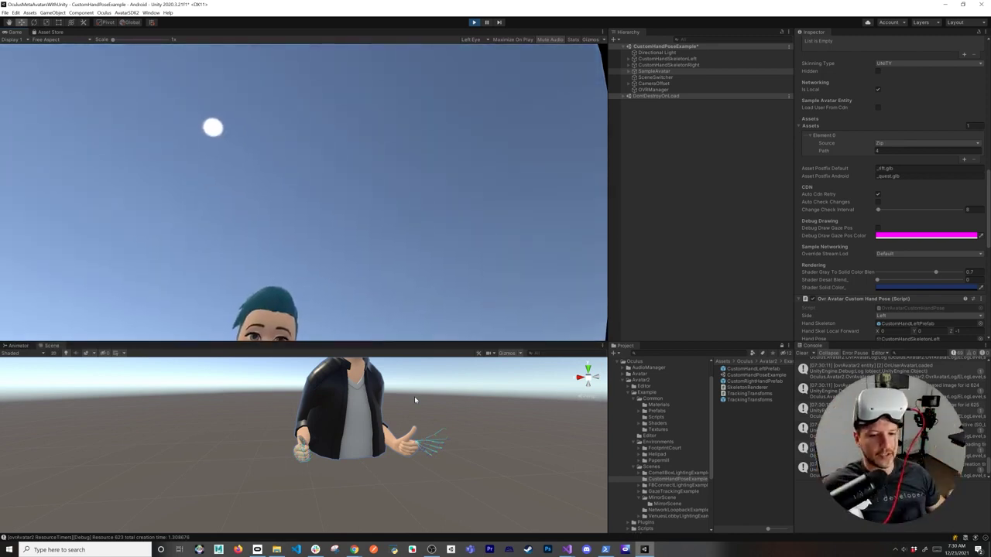
left_click(474, 23)
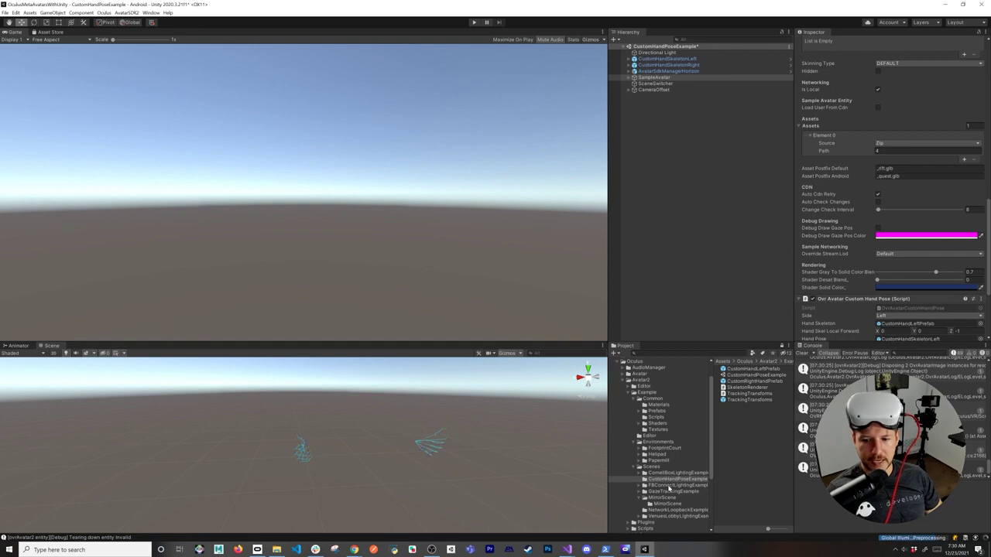
Open the FBConnectLightingExample scene without saving the hand pose scene's changes, and run it in play mode
double_click(747, 419)
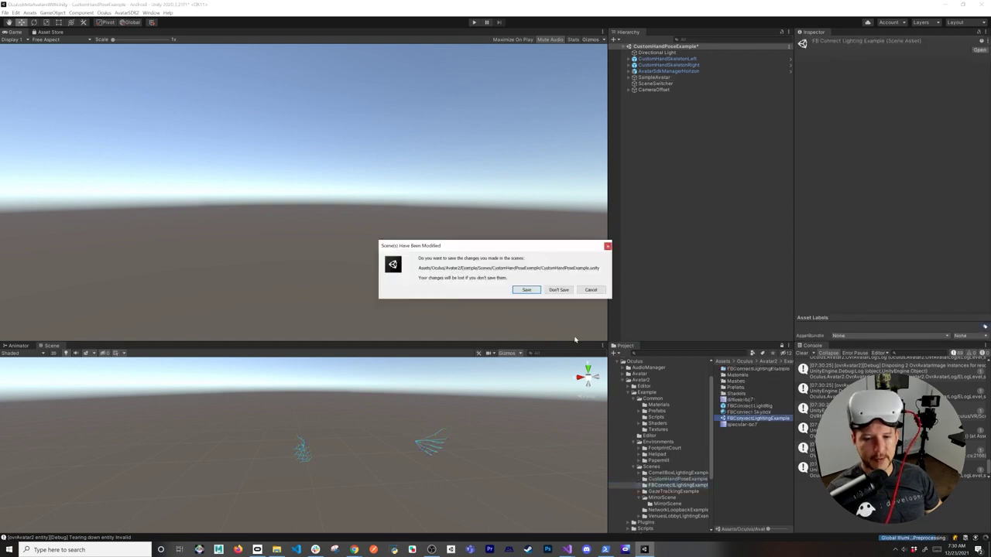
left_click(560, 290)
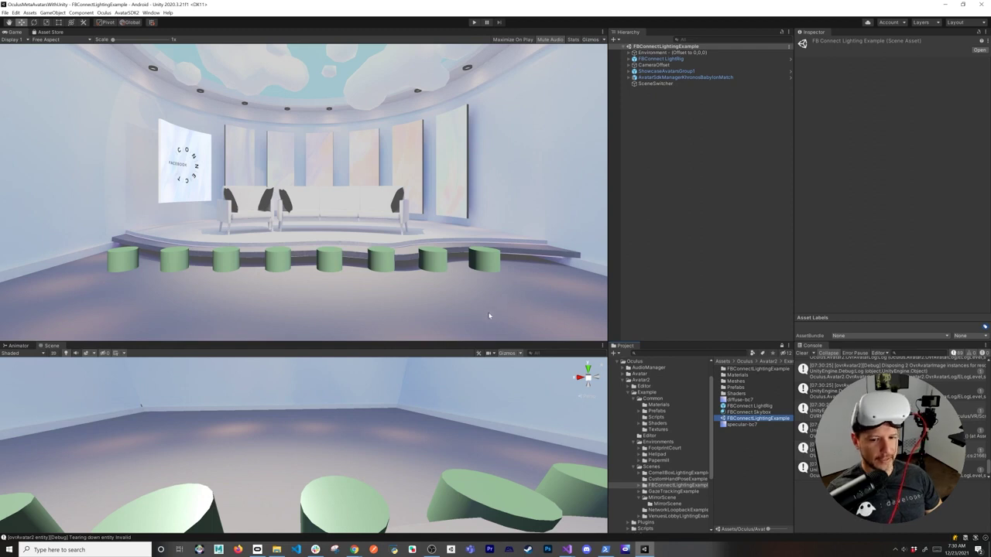
left_click(475, 25)
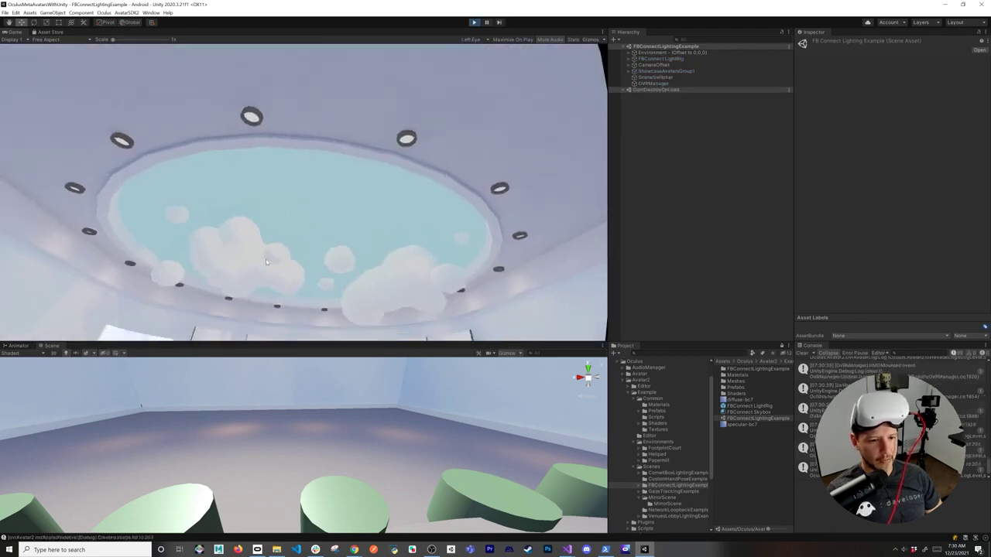
scroll(319, 411, "down", 5)
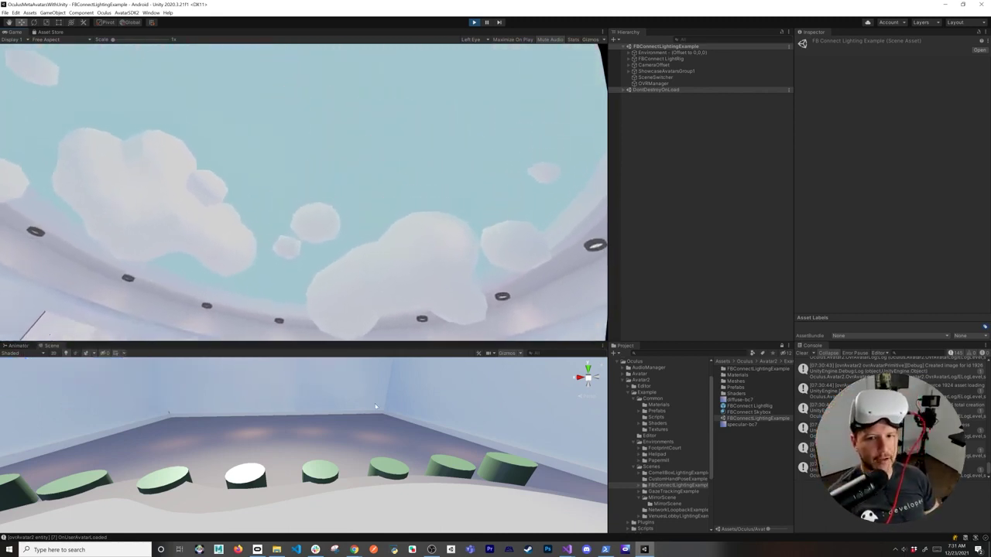
Stop the FBConnectLightingExample playback, open the GazeTrackingExample scene, and preview it in play mode before stopping playback
left_click(474, 22)
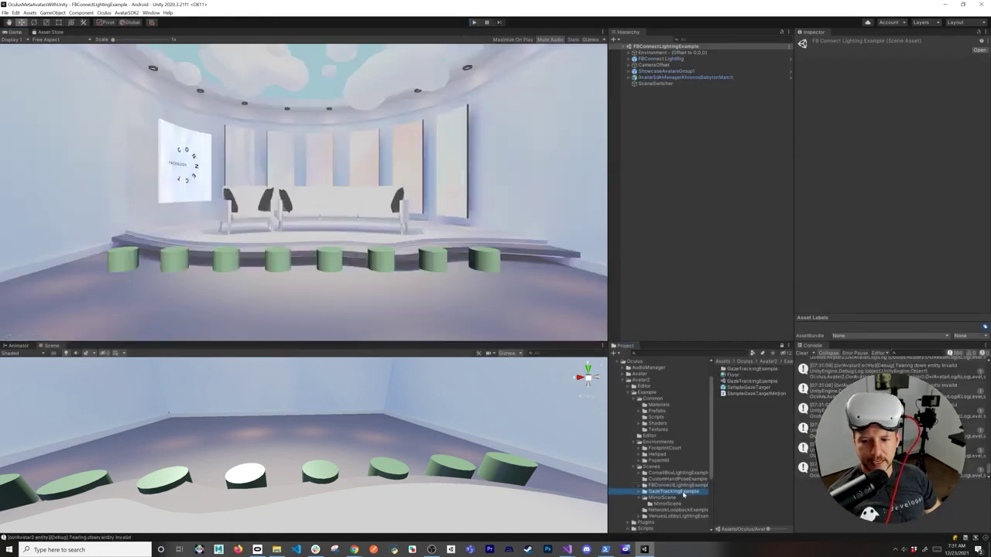
double_click(745, 381)
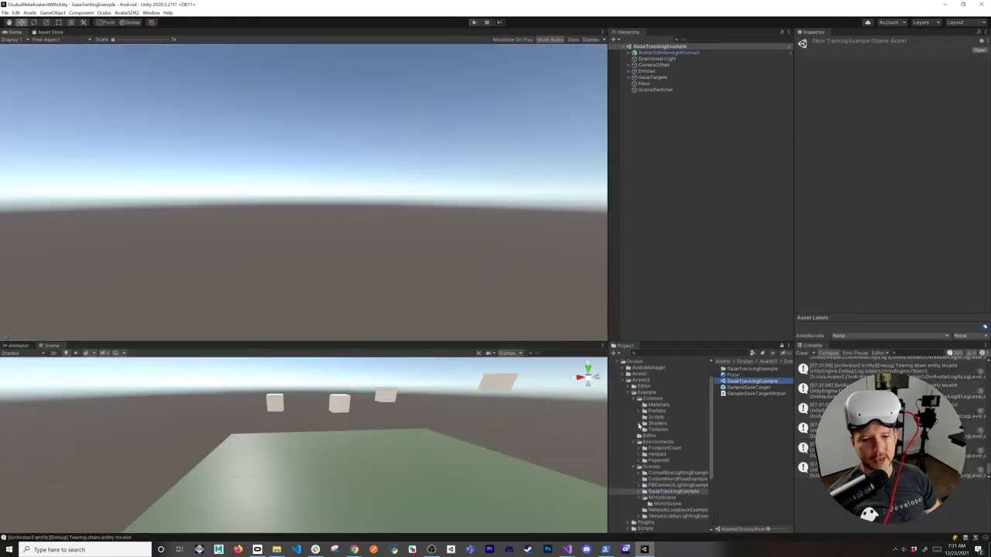
middle_click_drag(400, 439, 359, 489)
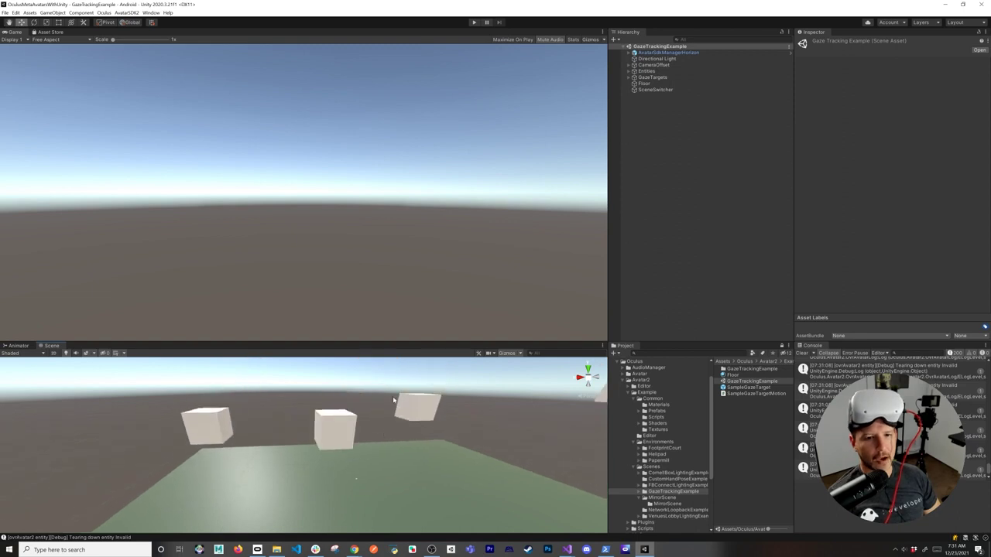
left_click(475, 23)
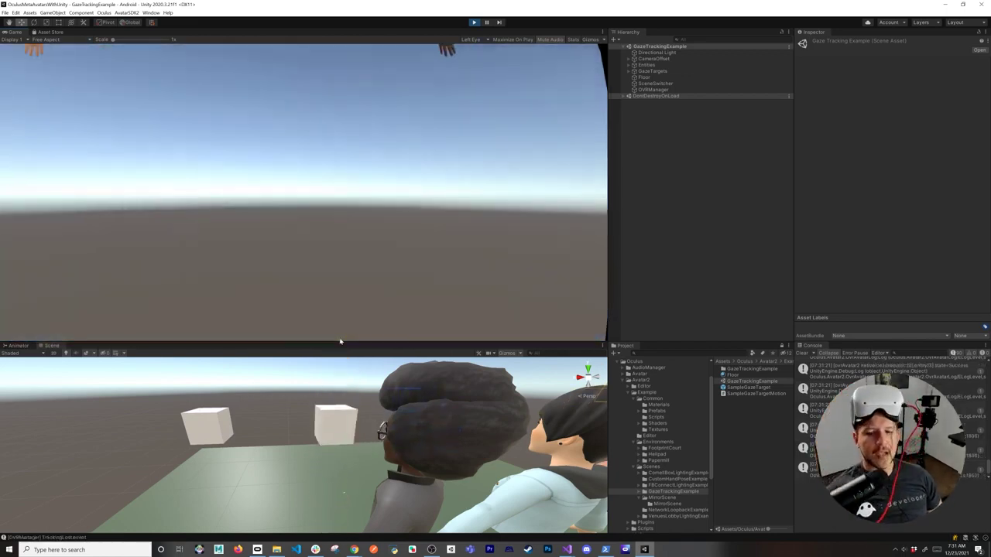
left_click(474, 22)
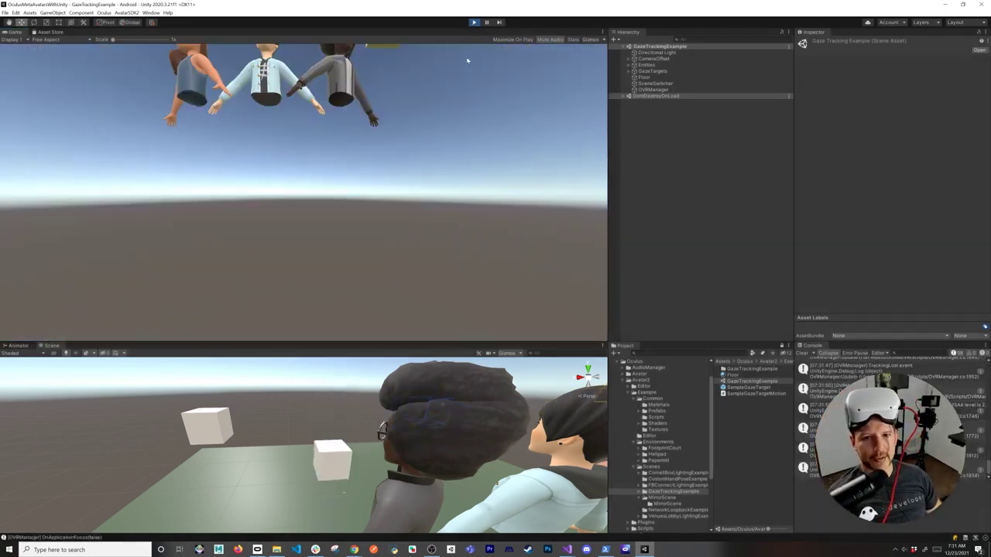
Open the MirrorScene example scene, run it in play mode, and stop playback
scroll(652, 458, "down", 3)
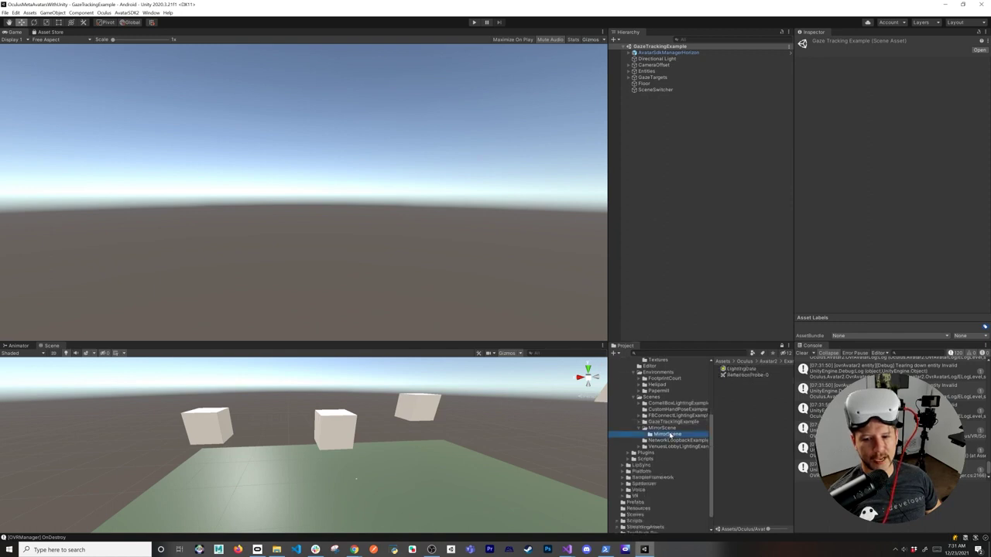
left_click(737, 382)
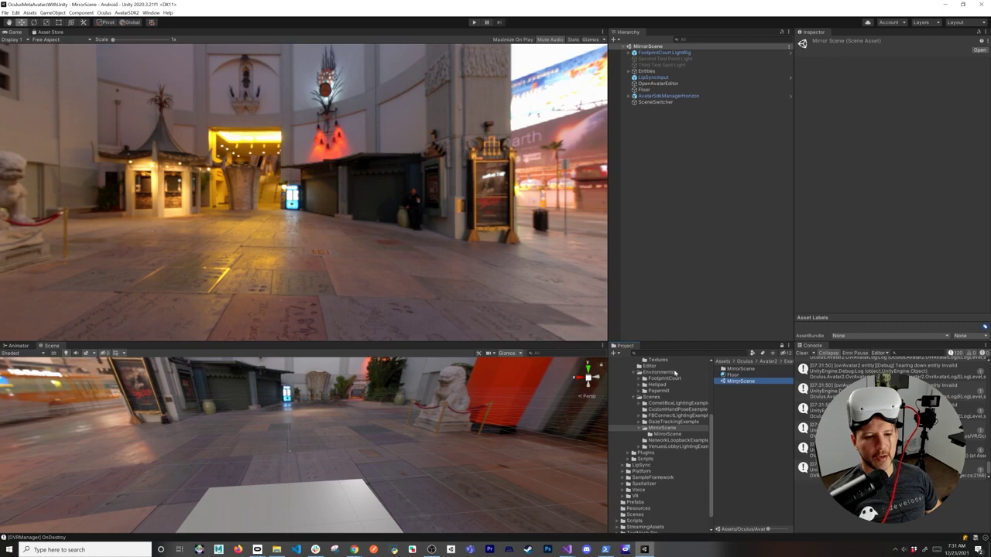
left_click(474, 22)
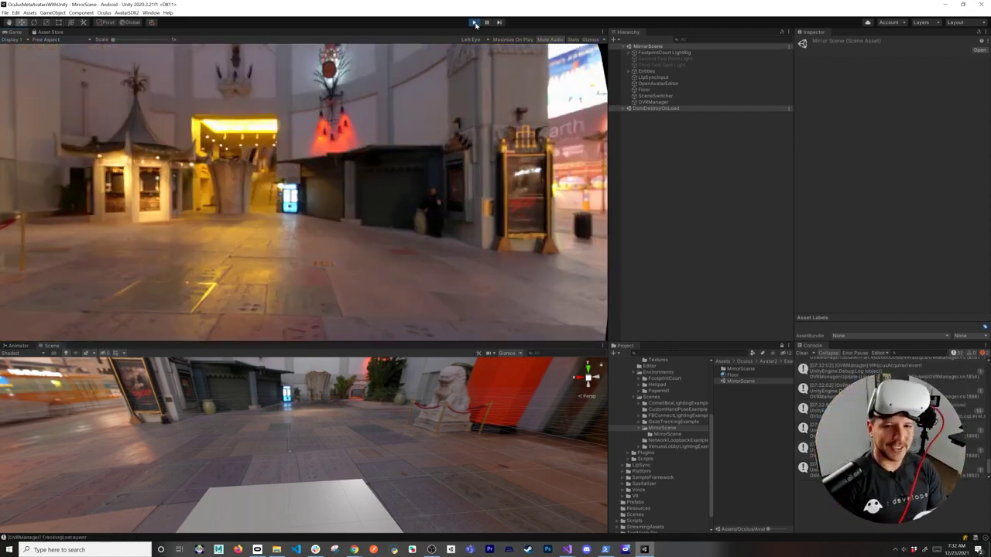
left_click(475, 22)
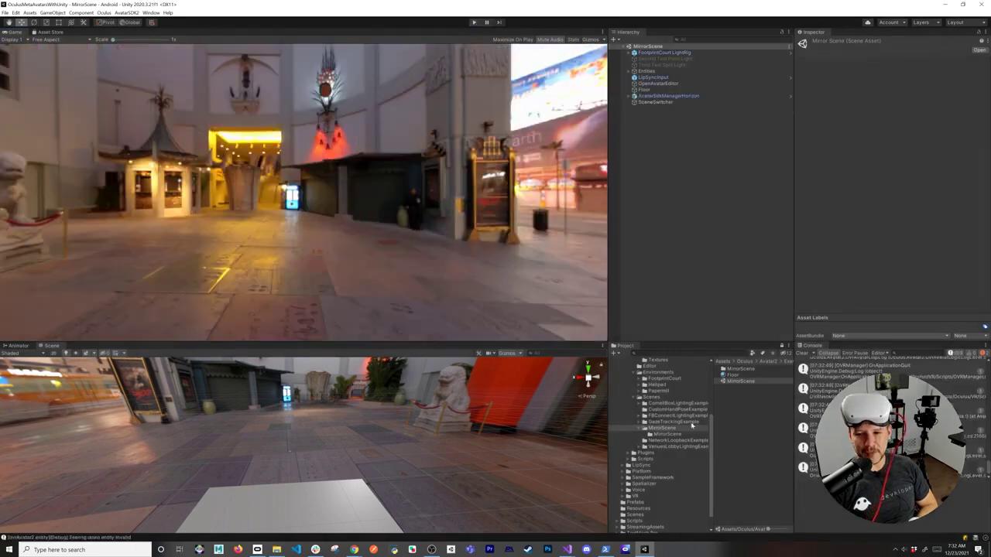
Open the NetworkLoopbackExample scene and preview its avatars in two play mode runs, stopping playback after each
left_click(678, 441)
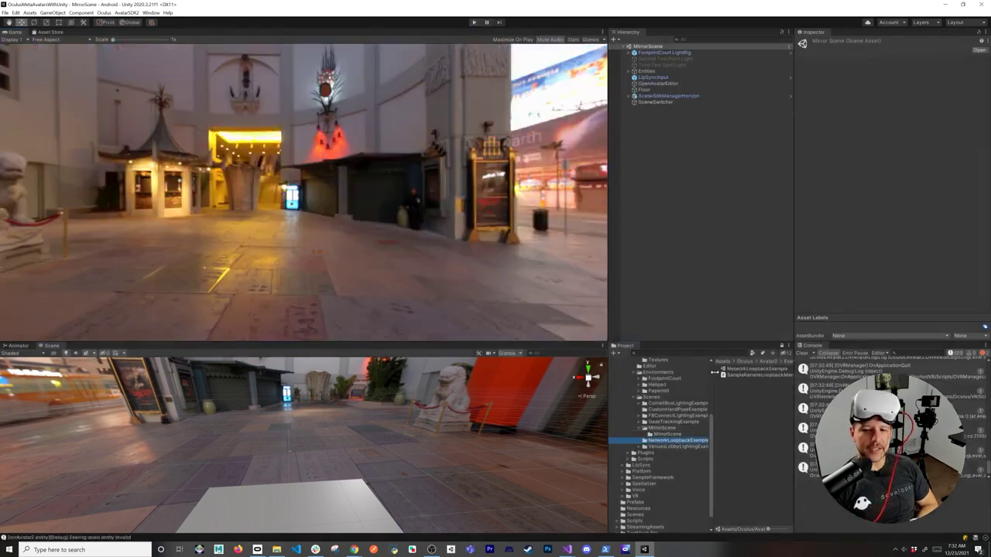
double_click(739, 369)
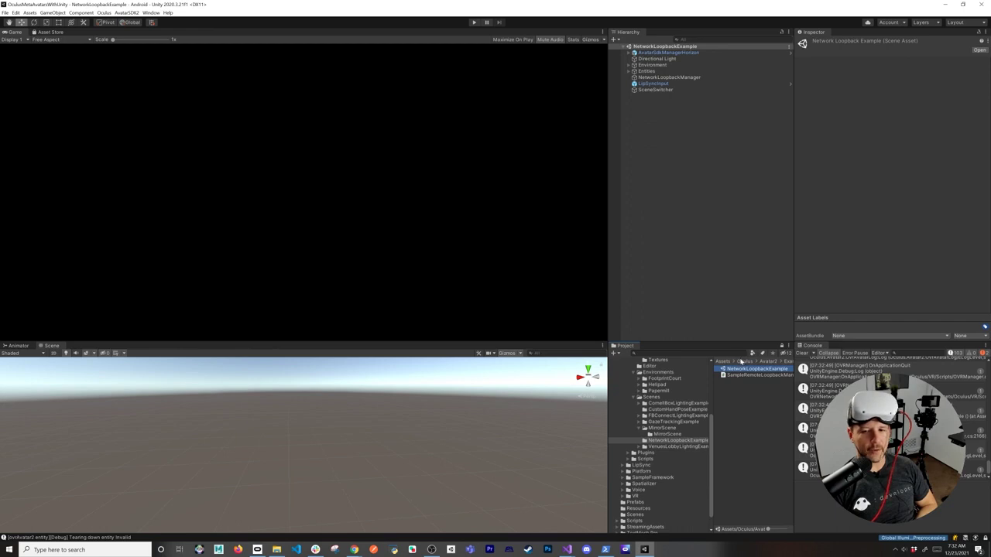
left_click(475, 21)
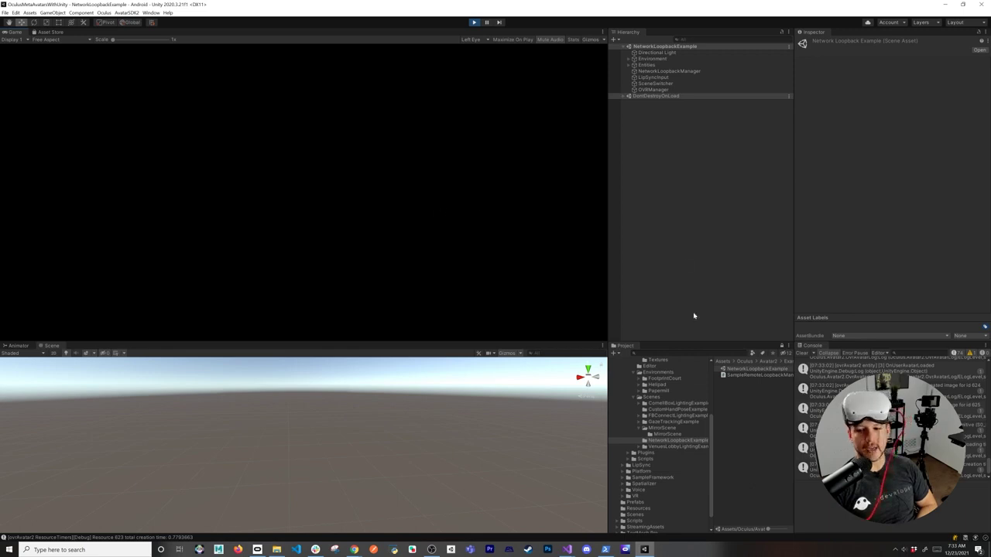
left_click(475, 23)
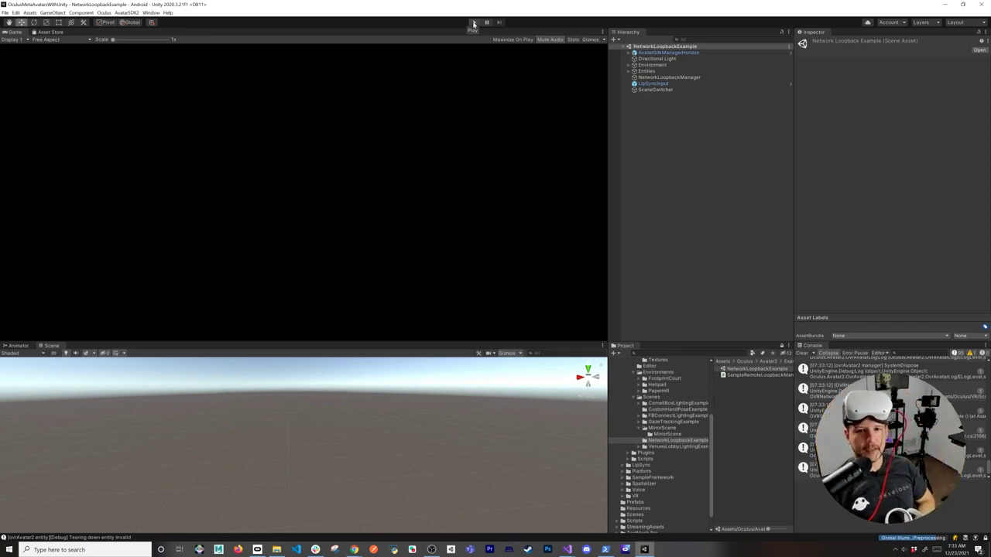
left_click(474, 23)
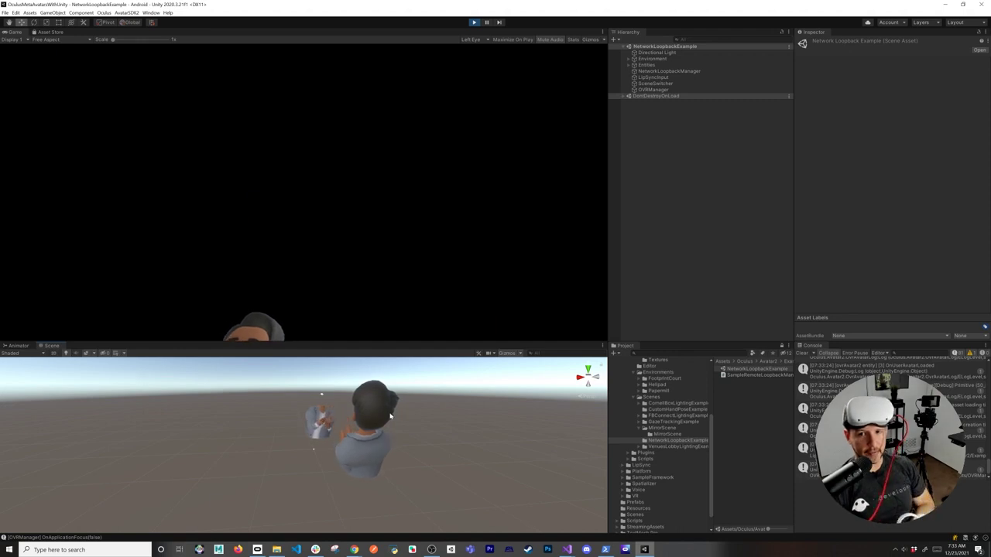
left_click(474, 22)
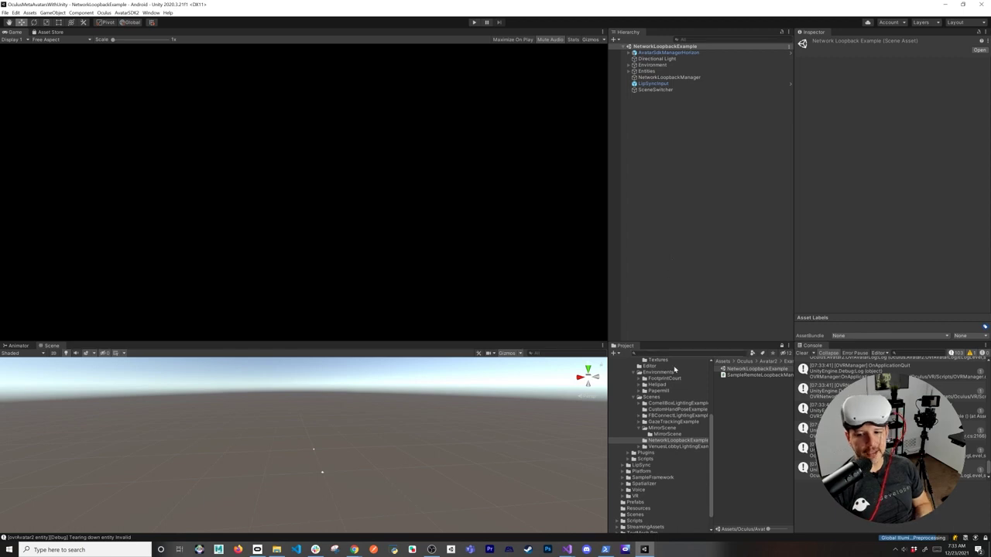
Open the VenuesLobbyLightingExample scene, run it in play mode, and stop playback
left_click(675, 447)
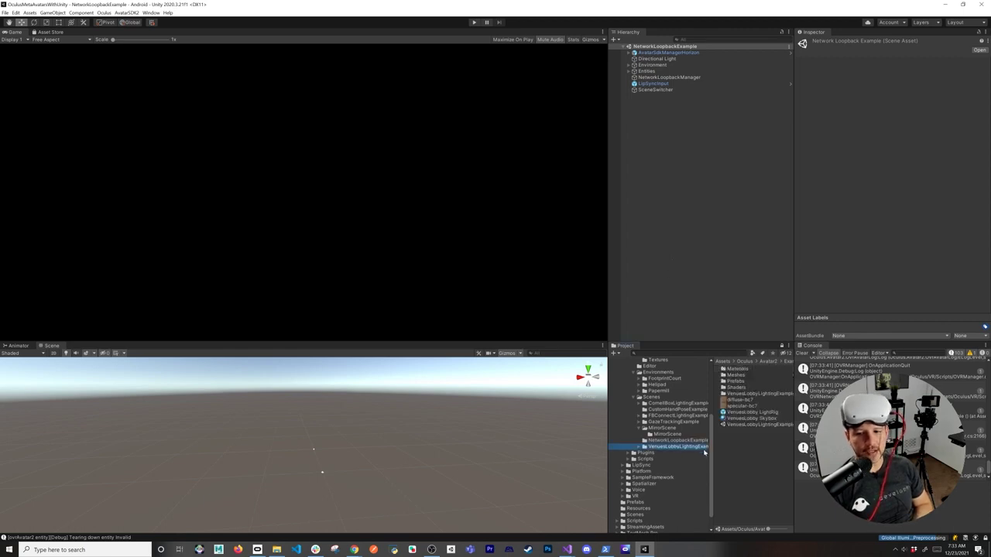
double_click(729, 426)
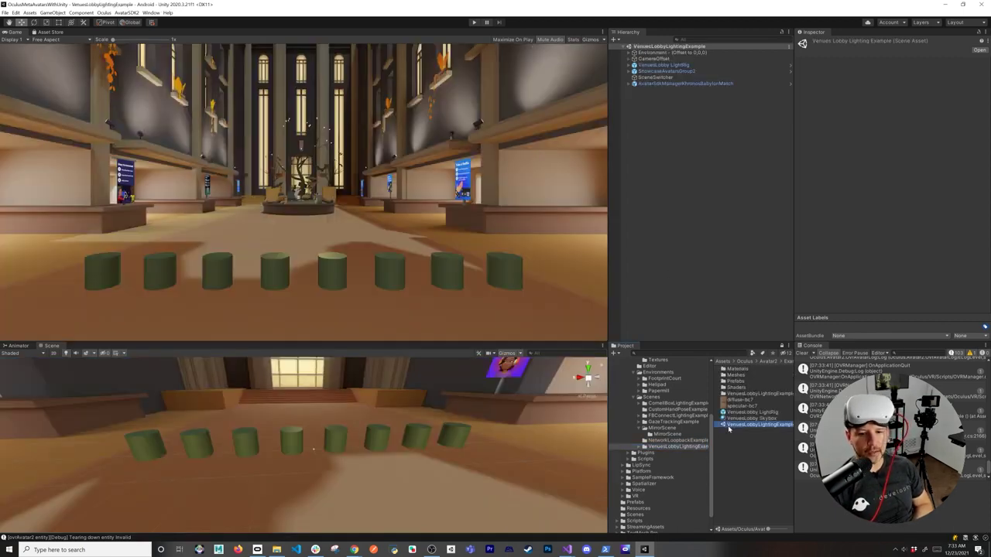
left_click(474, 22)
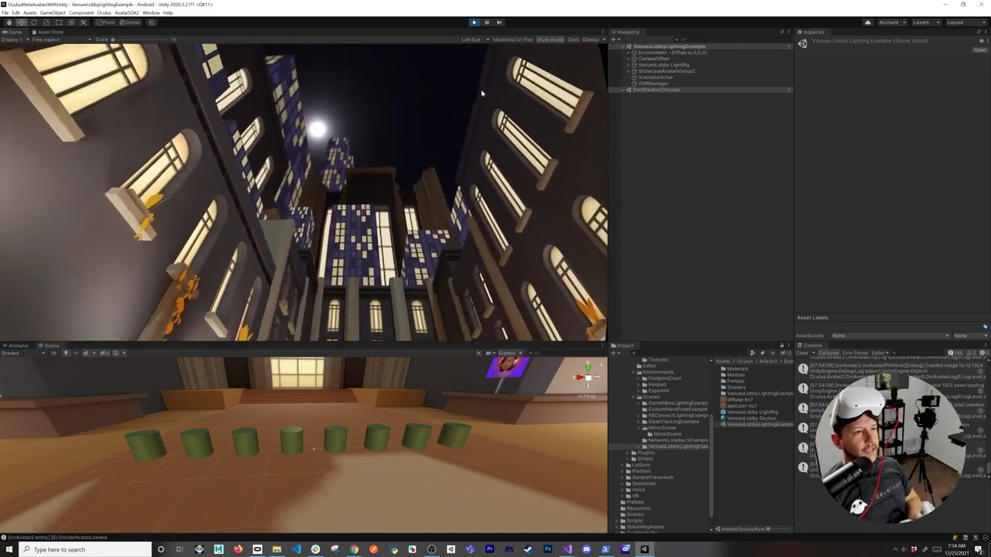
left_click(474, 22)
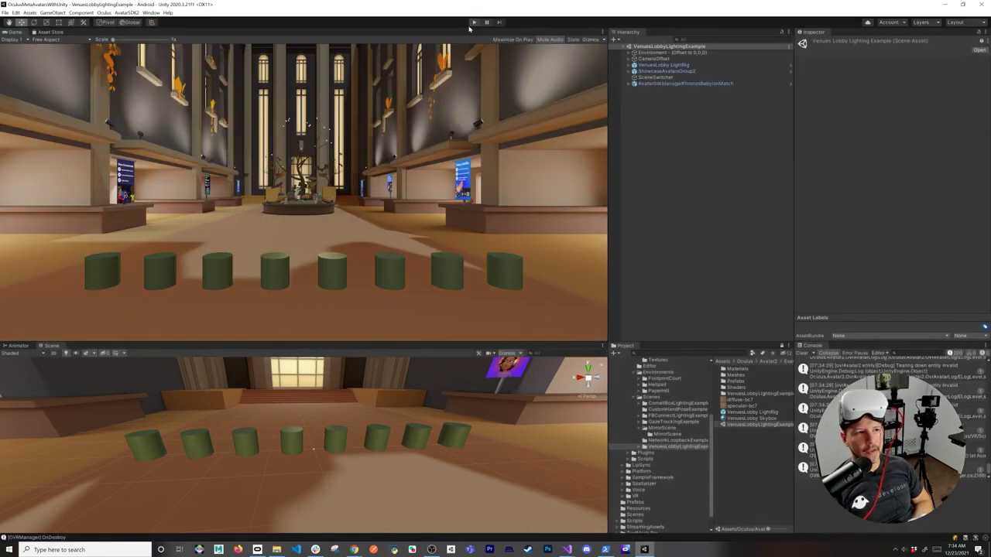